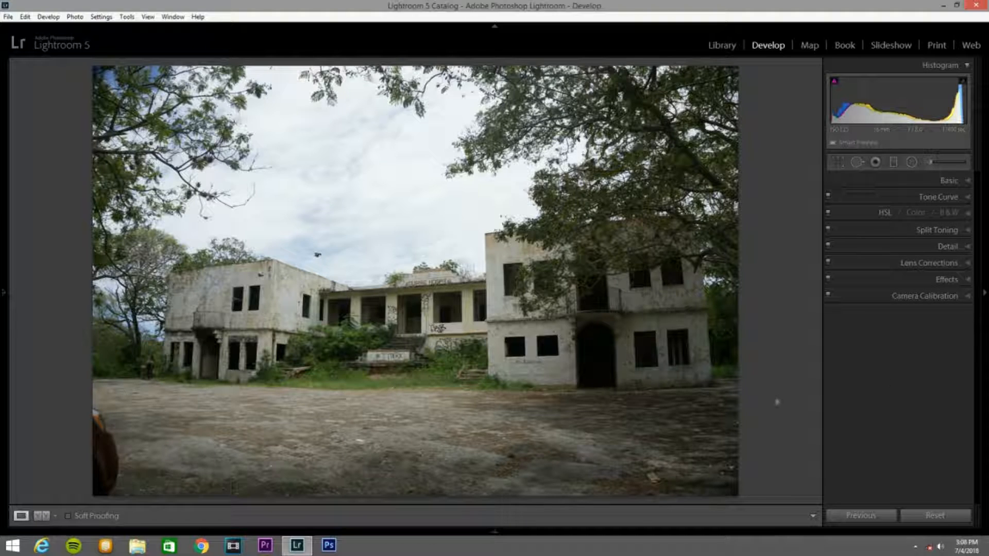
left_click(323, 238)
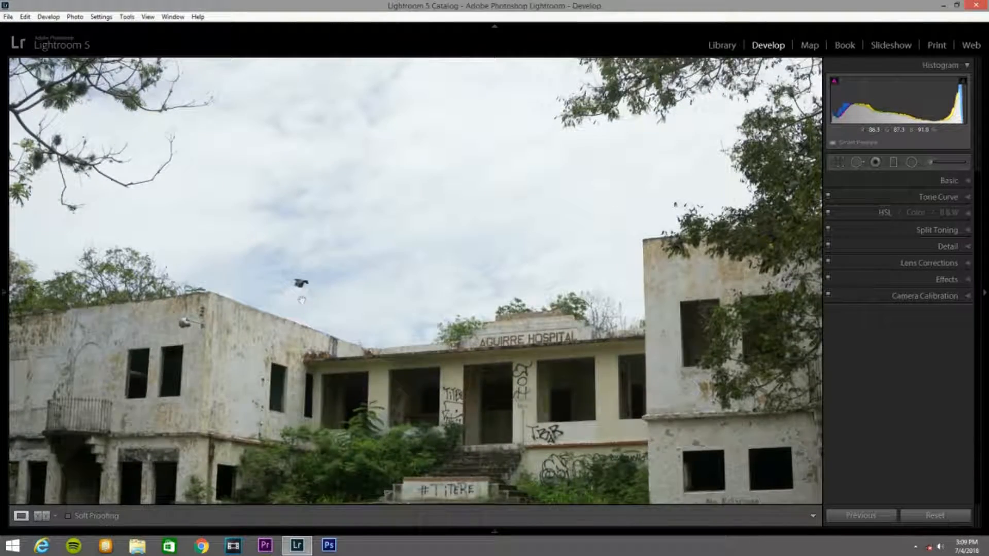
left_click(302, 299)
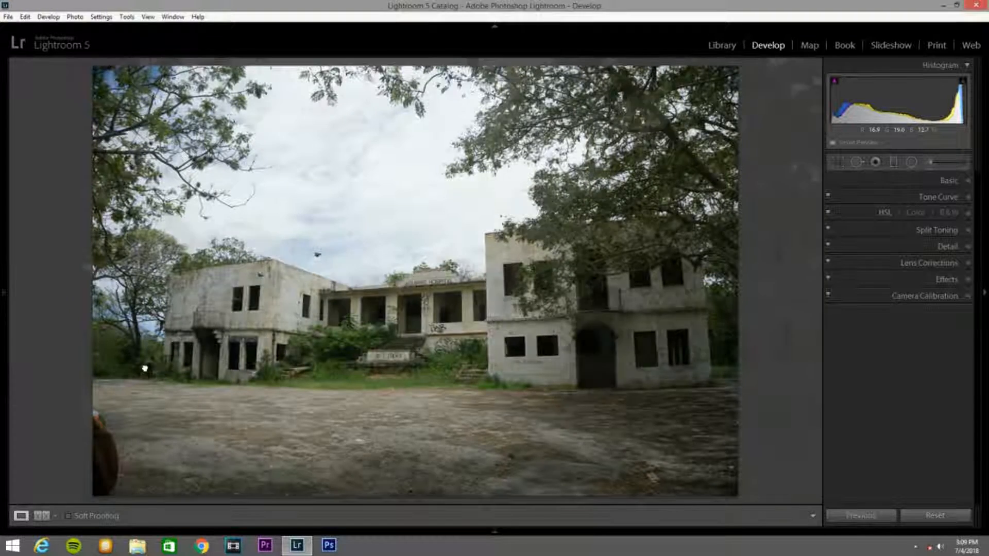
left_click(322, 397)
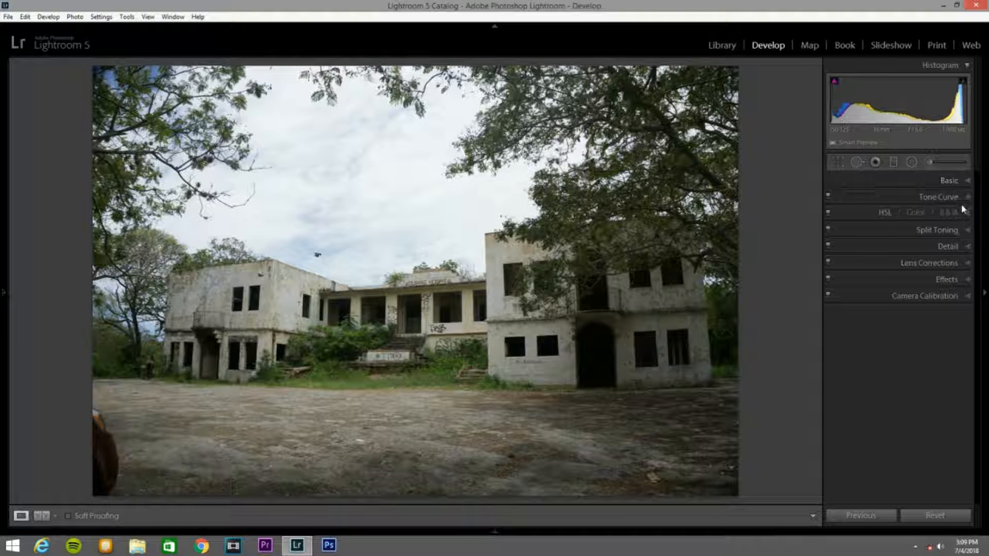
In the basic lens corrections, enable profile corrections, chromatic aberration removal and Constrain Crop
left_click(957, 263)
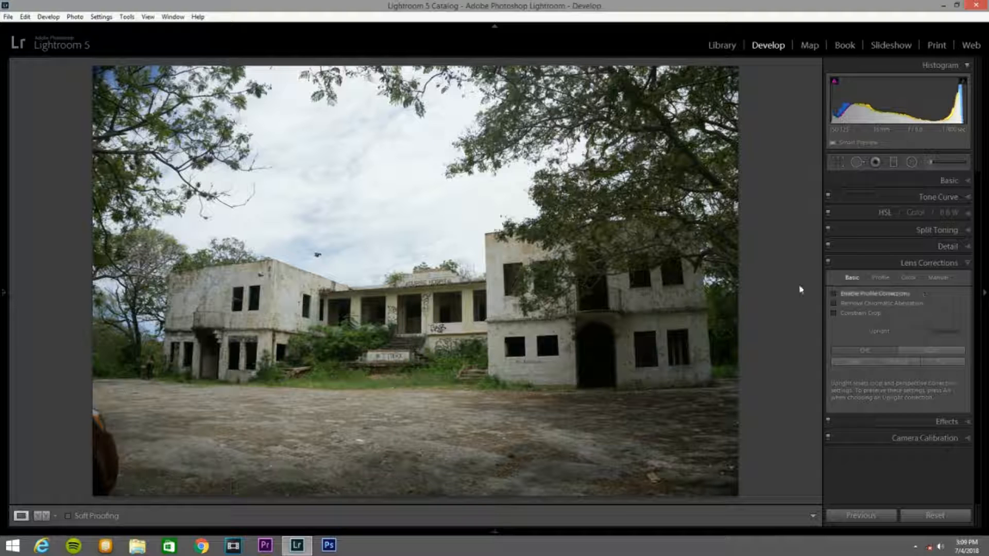
left_click(834, 293)
left_click(869, 303)
left_click(834, 313)
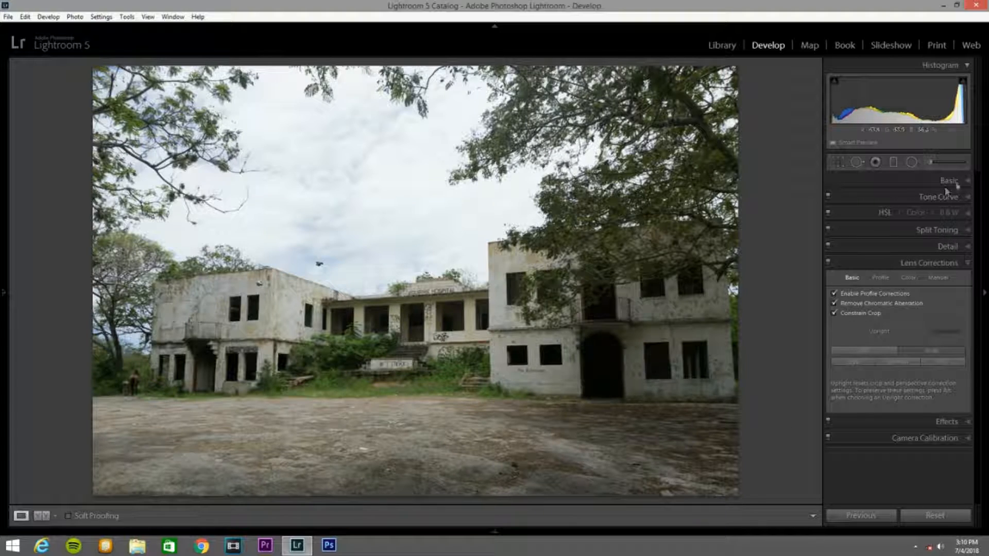
Remove the bird from the sky with the Spot Removal tool in Heal mode at brush size 76
left_click(857, 162)
scroll(326, 266, "up", 5)
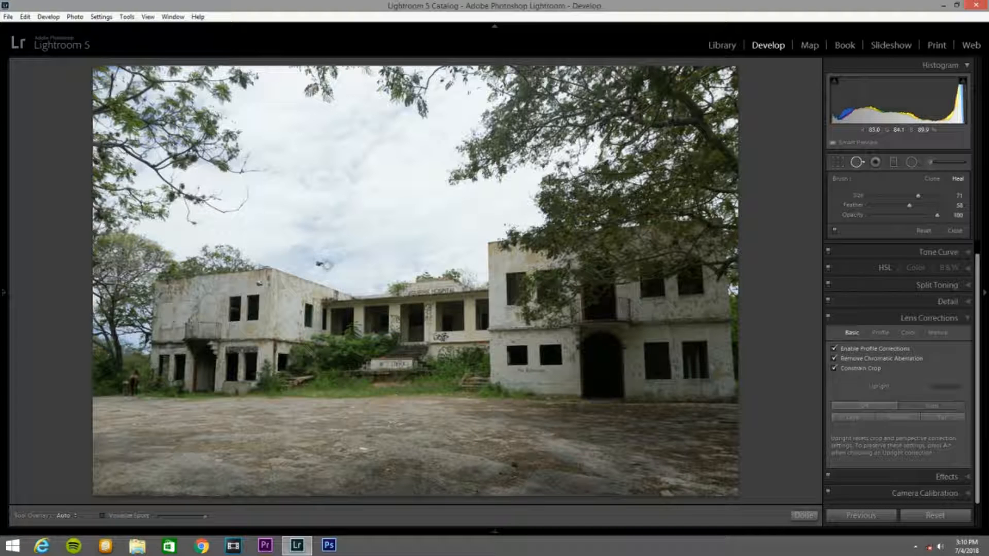
left_click(321, 265)
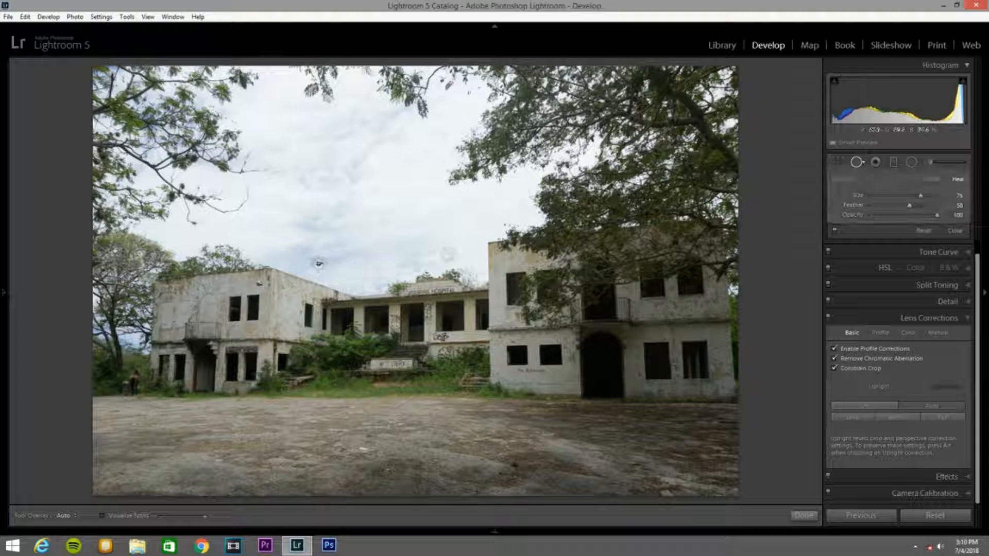
left_click(858, 163)
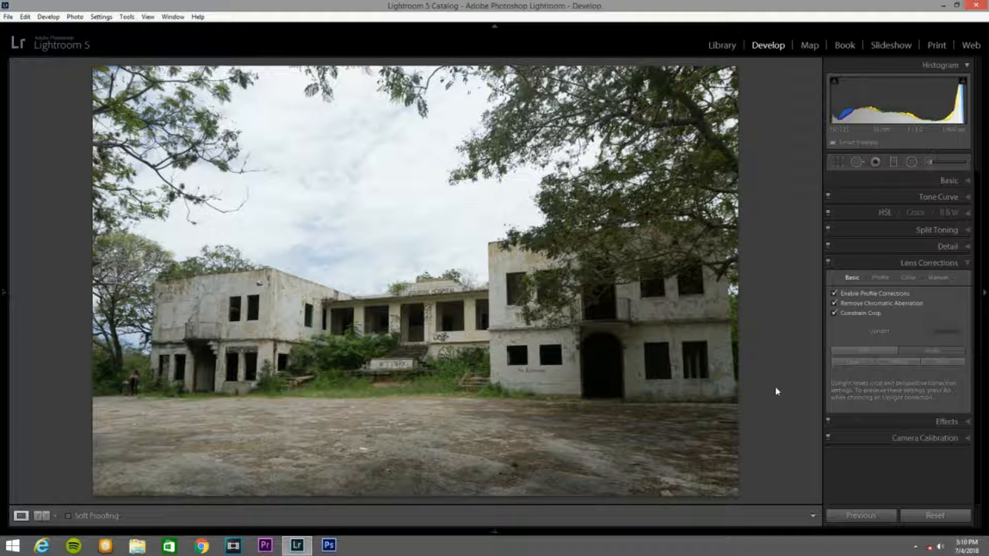
Sample a custom white balance from the lower window beside the arched doorway, for Temp 5900 and Tint +32
left_click(961, 181)
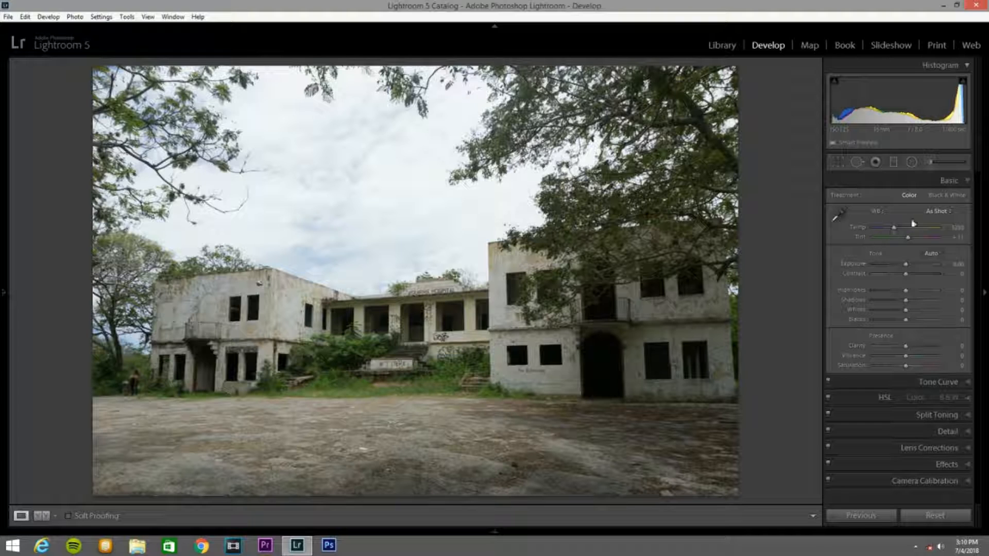
left_click(938, 211)
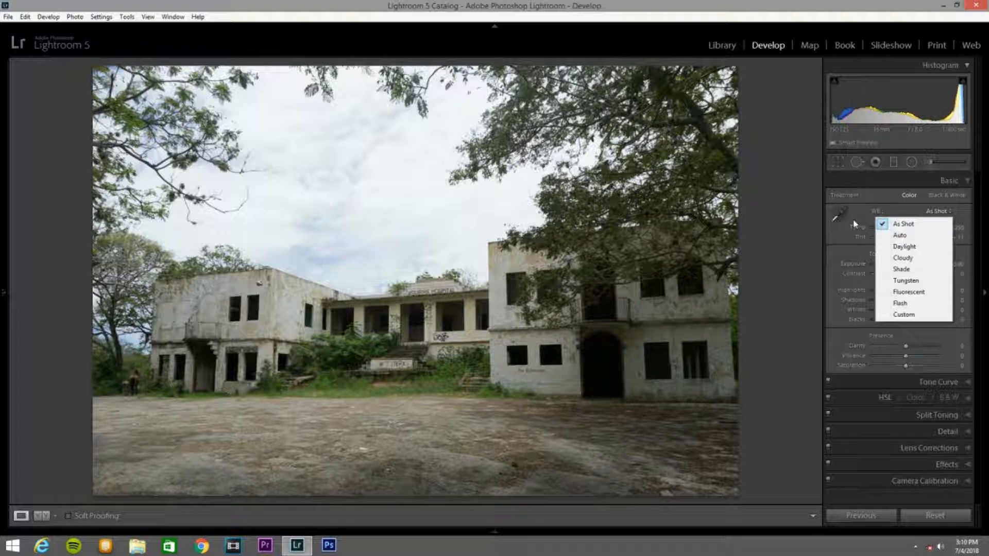
left_click(840, 210)
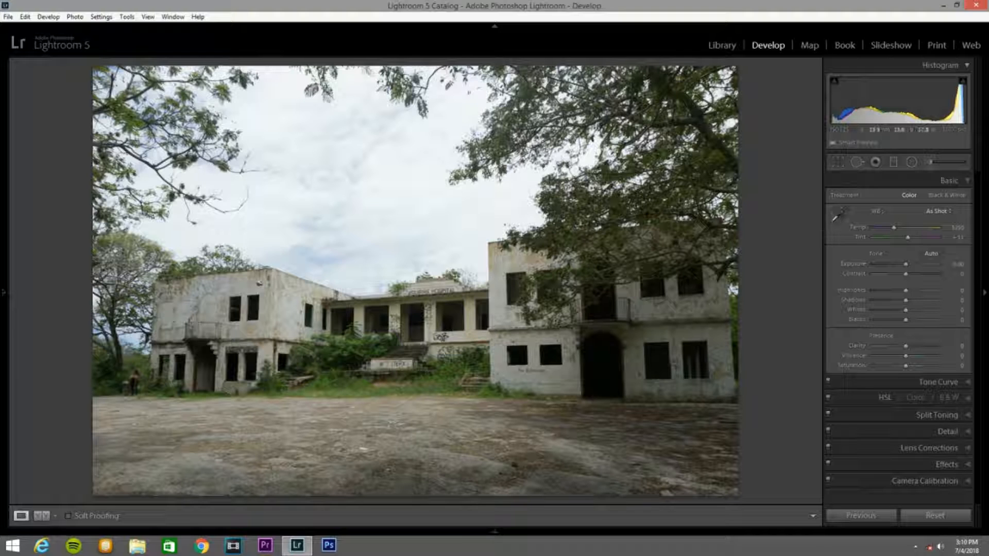
left_click(838, 213)
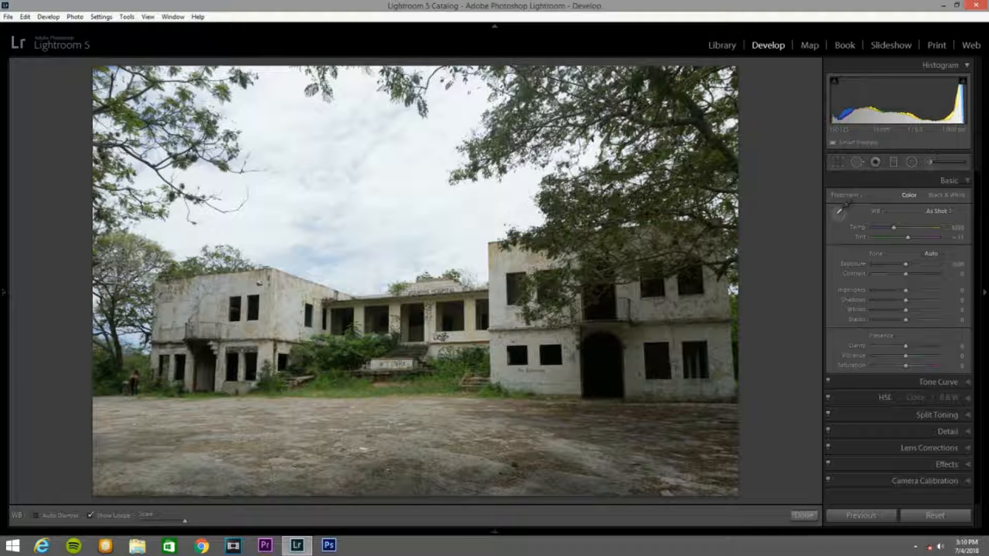
left_click(420, 325)
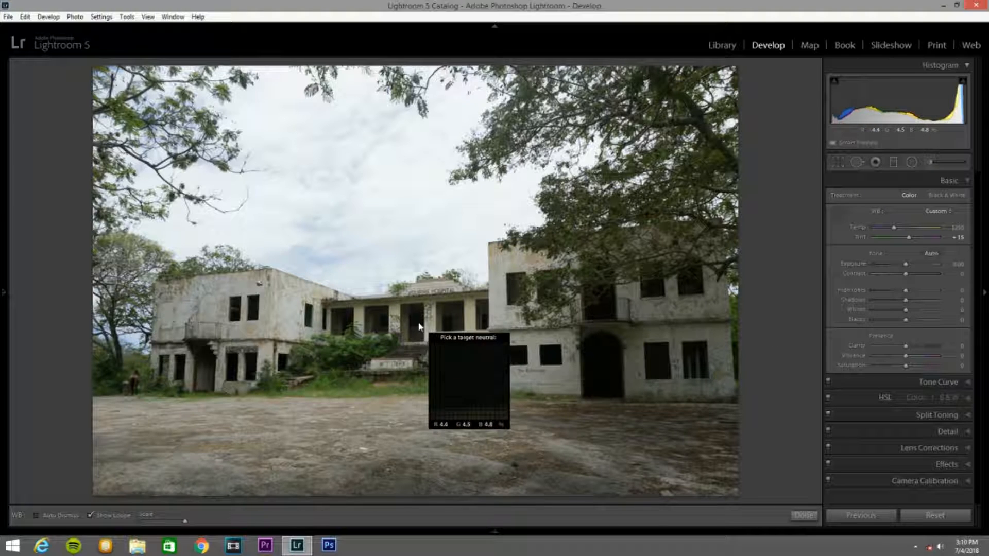
left_click(517, 351)
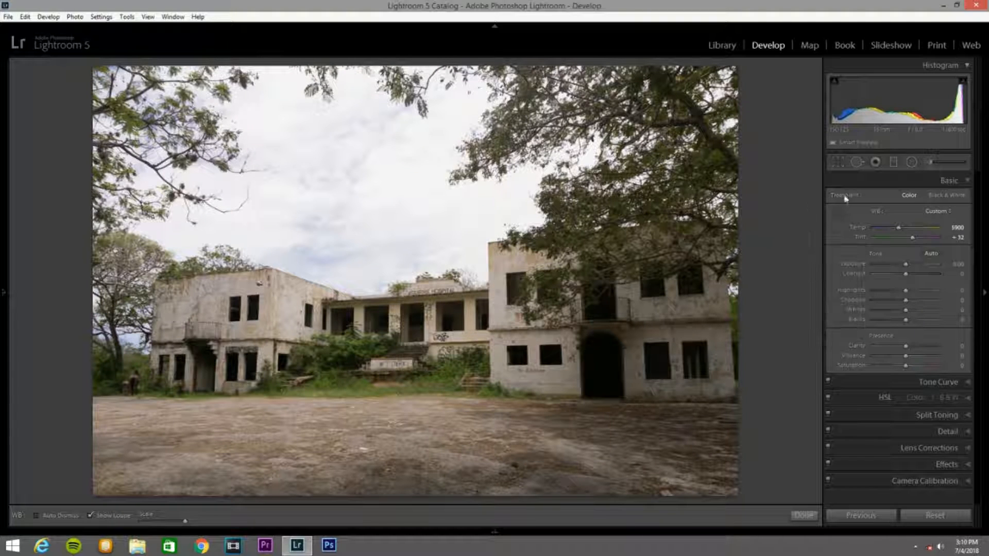
left_click(839, 213)
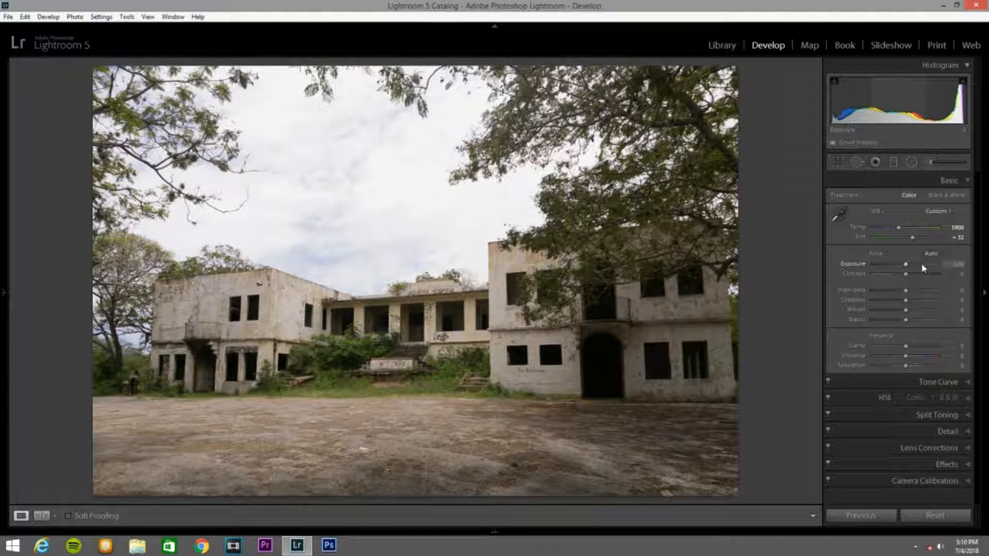
Lower the photo's Exposure to -0.20
key("Down")
key("Down")
key("Down")
key("Down")
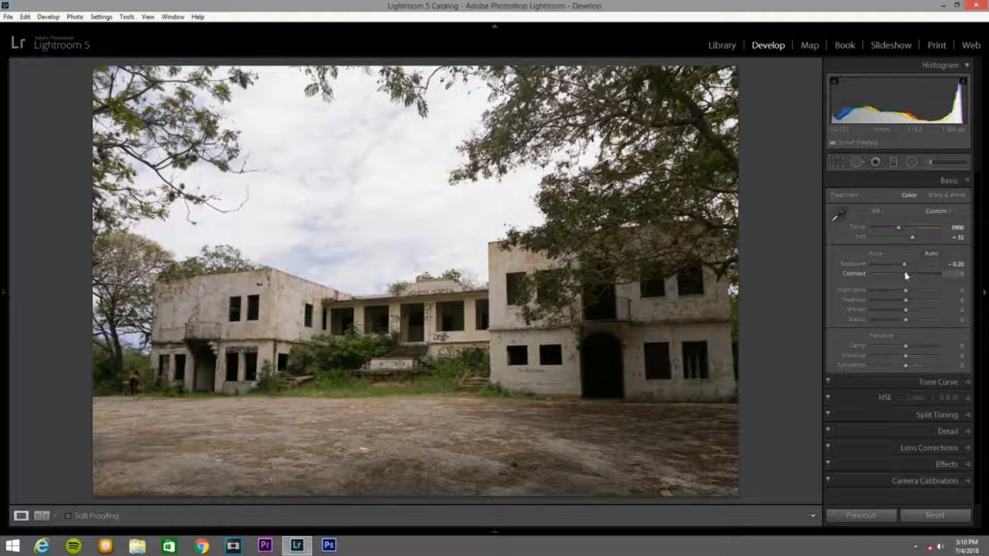
Raise the photo's Contrast to the maximum of +100
key("Up")
key("Up")
key("Up")
key("Up")
key("Up")
key("Up")
key("Up")
key("Up")
key("Up")
key("Up")
key("Up")
key("Up")
key("Up")
key("Up")
key("Up")
key("Up")
key("Up")
key("Up")
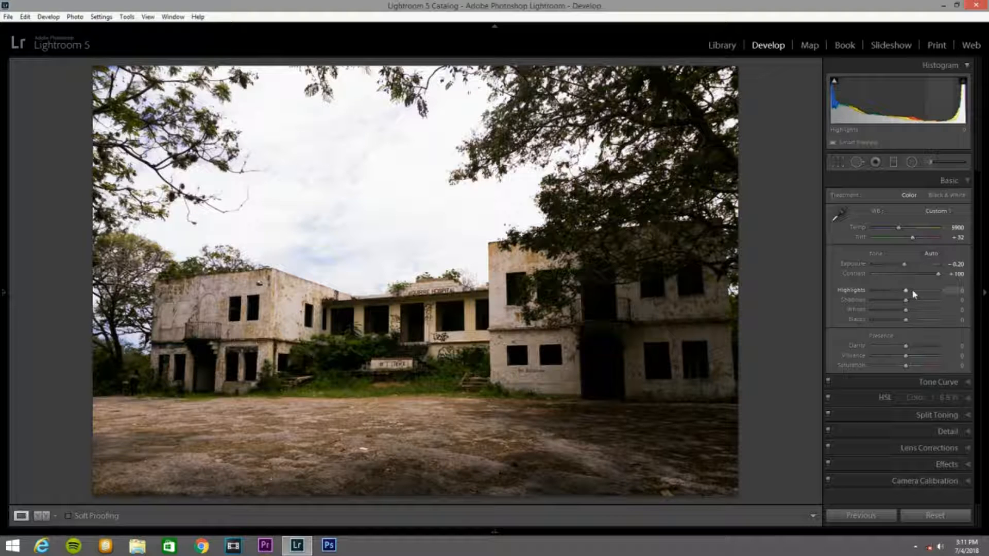
Set Highlights to -100 and Shadows to +100 in the basic tone adjustments
key("shift+Down")
key("shift+Down")
key("shift+Down")
key("shift+Down")
key("shift+Down")
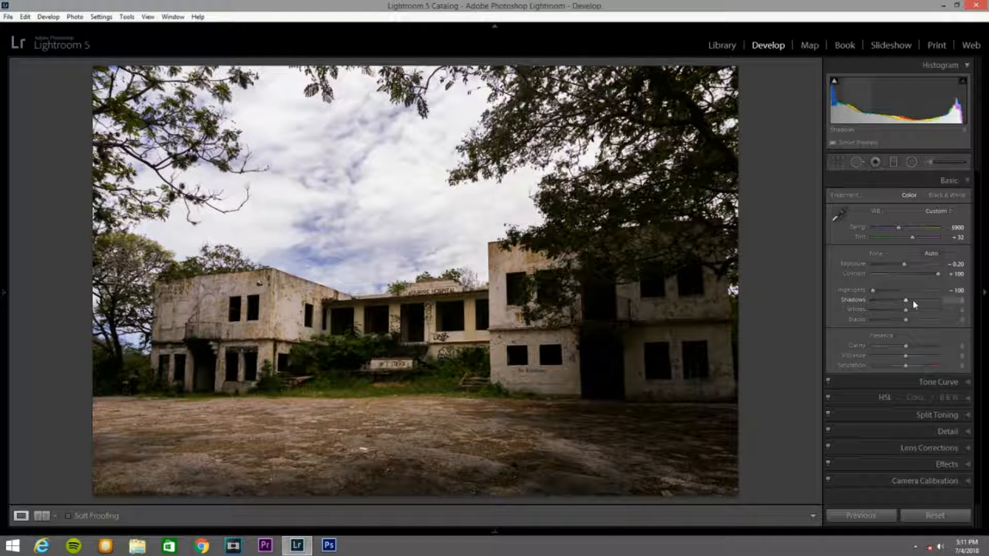
key("shift+Up")
key("shift+Up")
key("shift+Up")
key("shift+Up")
key("shift+Up")
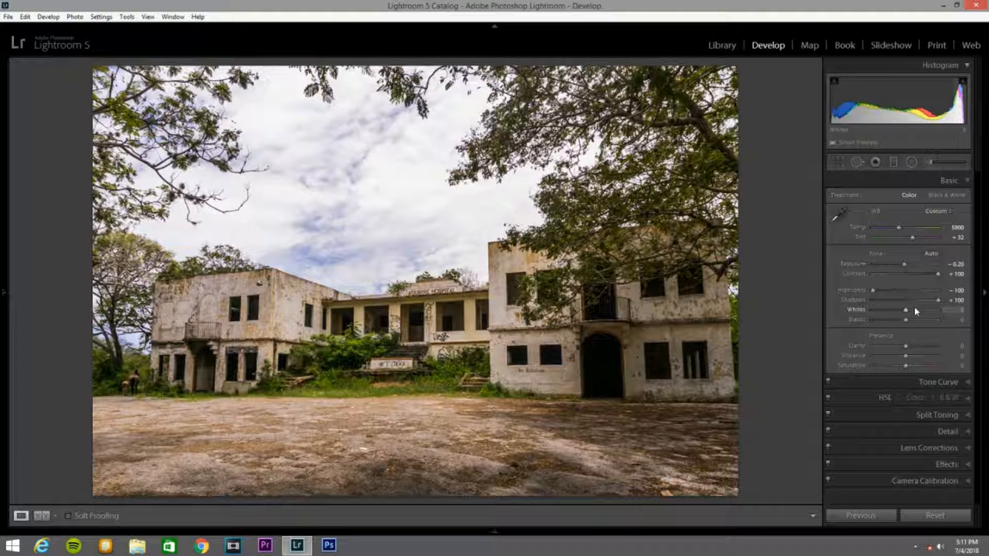
Set Whites to -30 and Blacks to -20 in the basic tone adjustments
key("shift+Down")
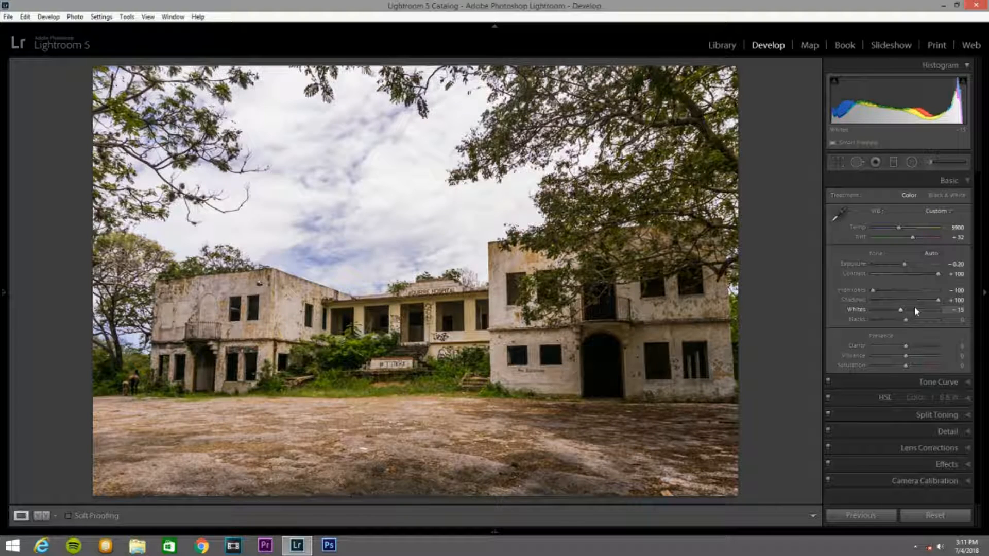
key("Down")
key("Down")
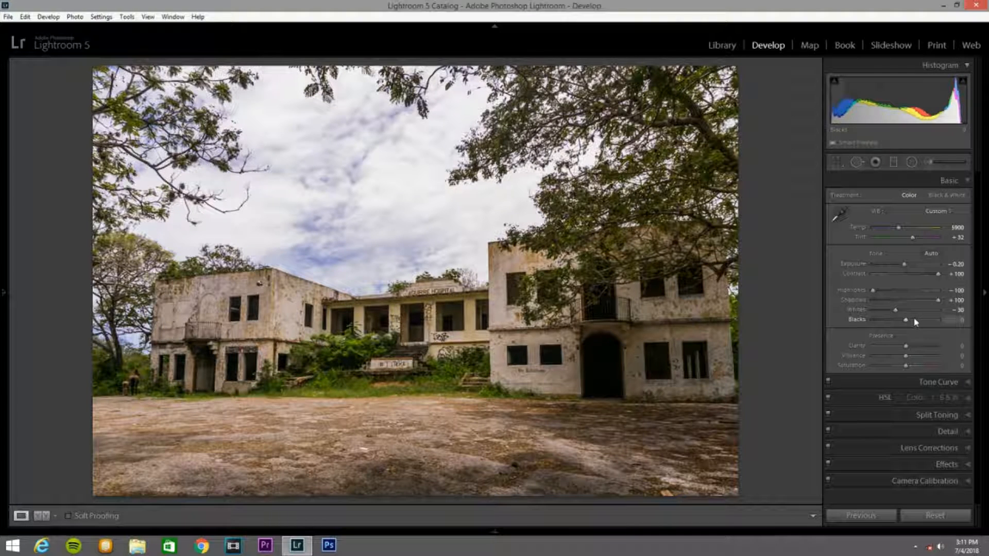
key("Down")
key("Down")
key("Down")
key("Down")
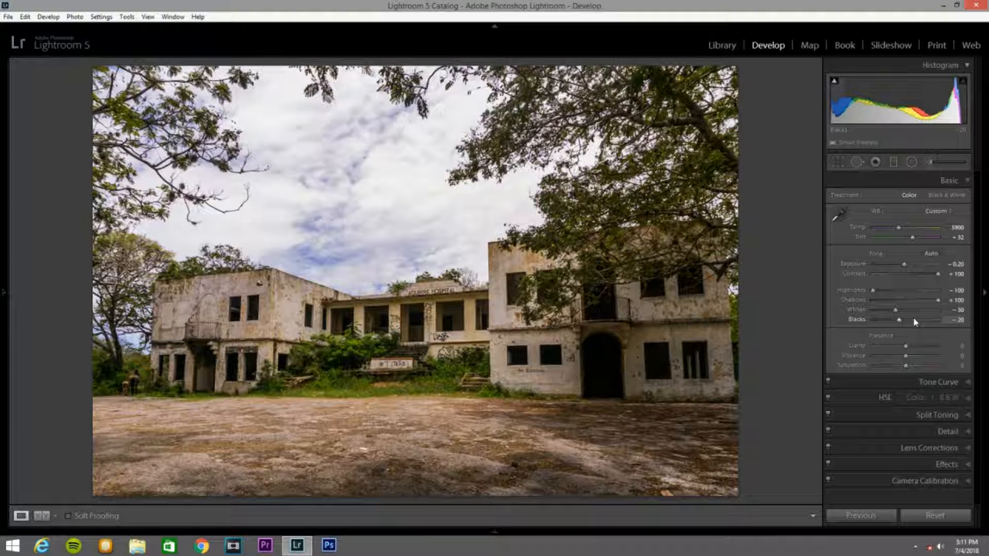
Set Clarity to +55 and Vibrance to +25 in the presence adjustments
left_click(919, 346)
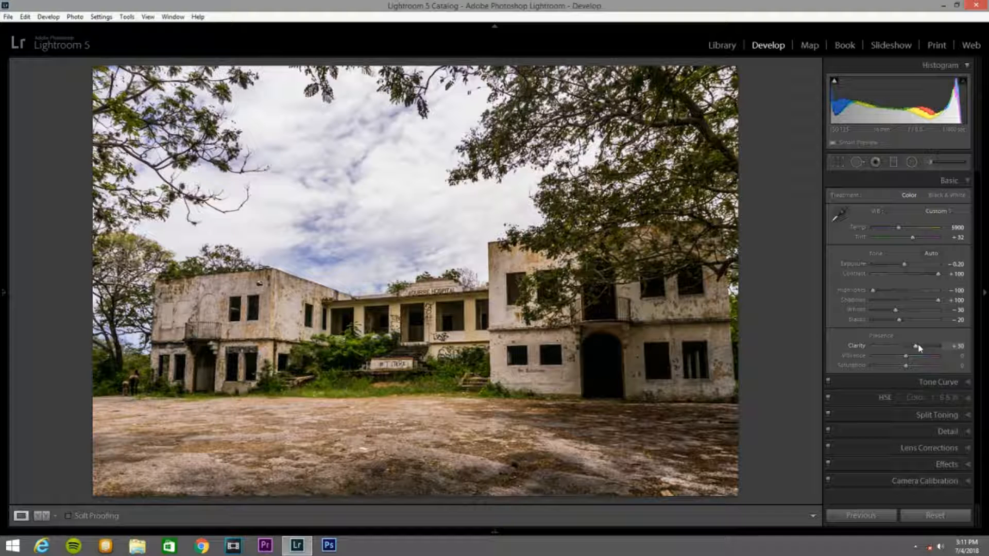
scroll(920, 348, "up", 5)
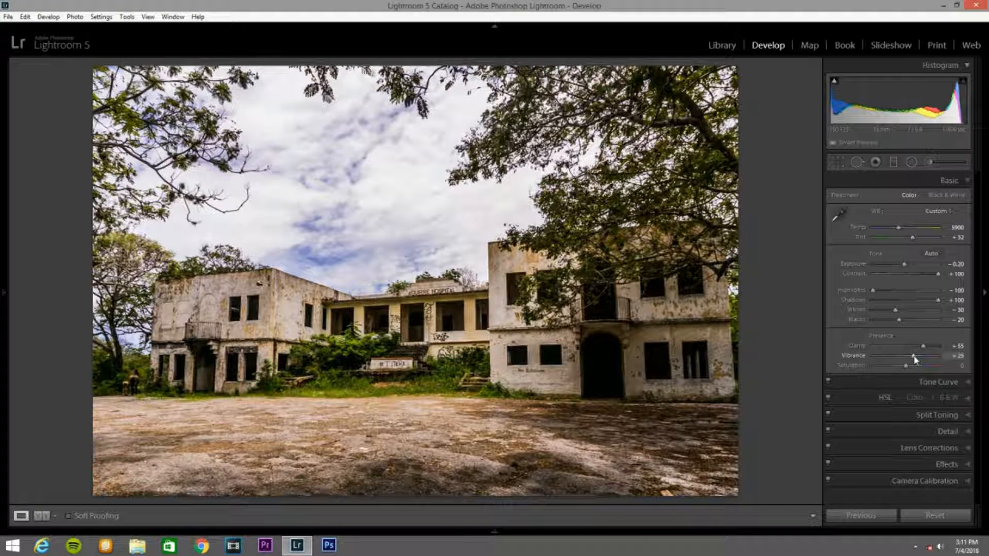
Shape the RGB point curve with four points from shadows to highlights, pulling the highlight point slightly down
left_click(961, 385)
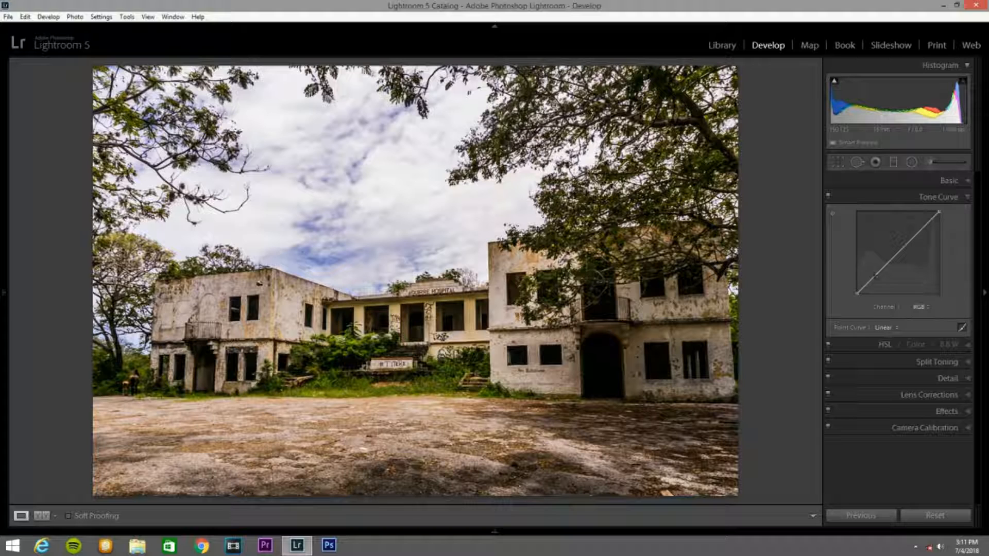
left_click(875, 274)
left_click(899, 252)
left_click(921, 230)
left_click(866, 285)
left_click_drag(866, 287, 867, 288)
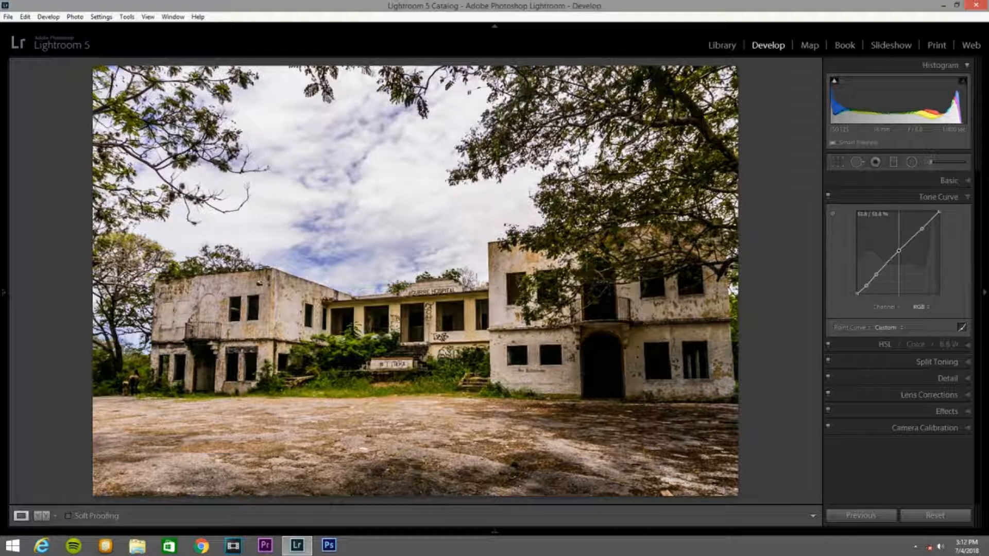
left_click(922, 230)
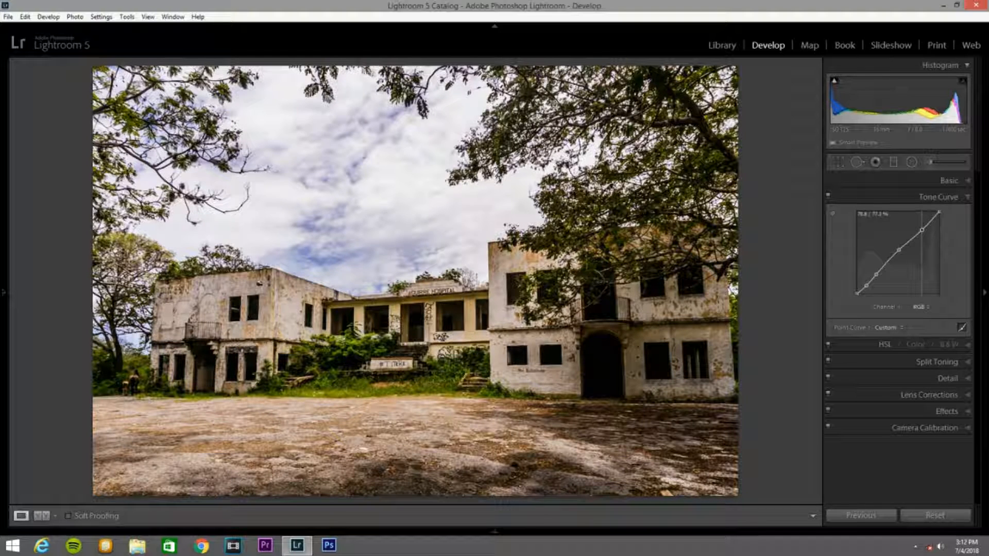
In the HSL adjustments, set the Orange saturation to +35 and the Yellow saturation to +30
left_click(958, 345)
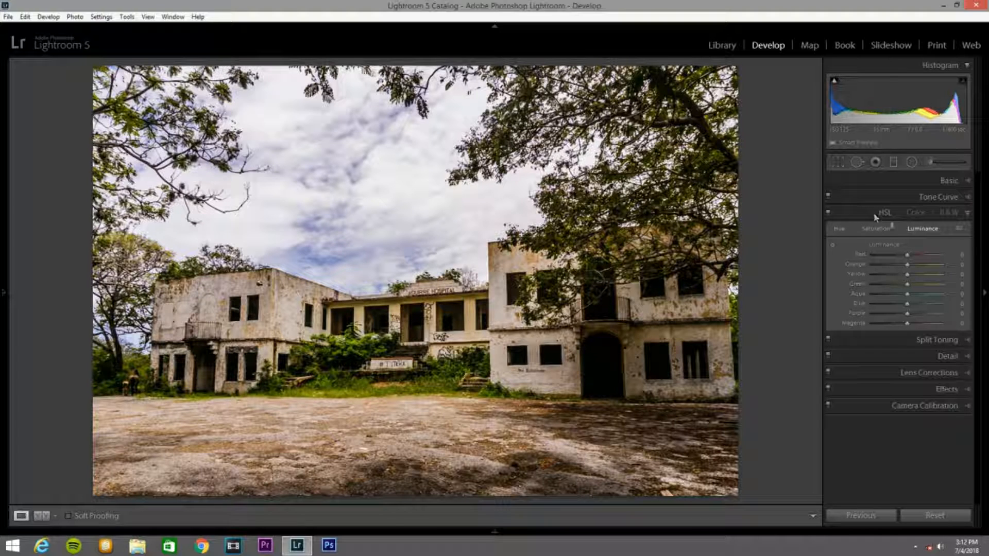
left_click(876, 231)
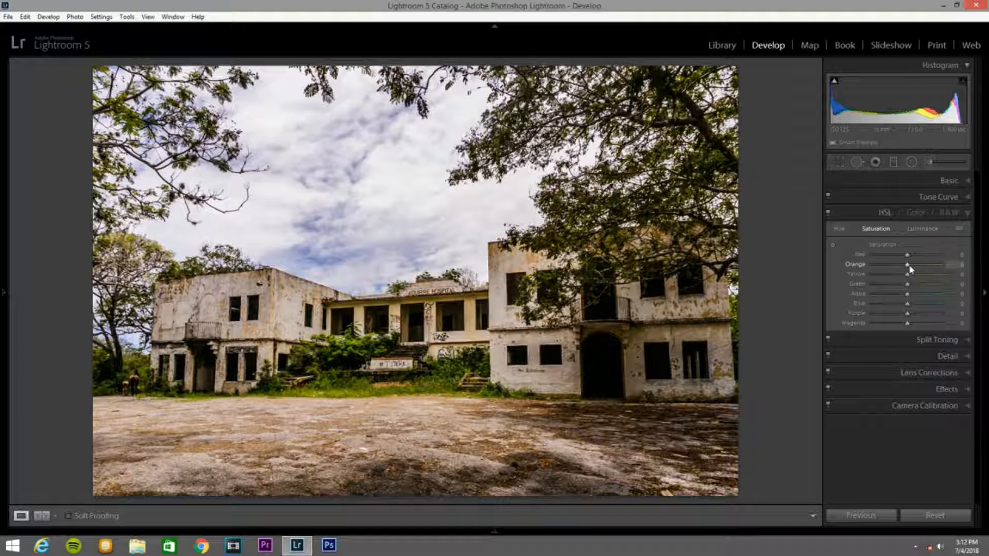
key("Up")
key("Up")
key("Up")
key("Up")
key("Up")
key("Up")
key("Up")
scroll(901, 278, "up", 10)
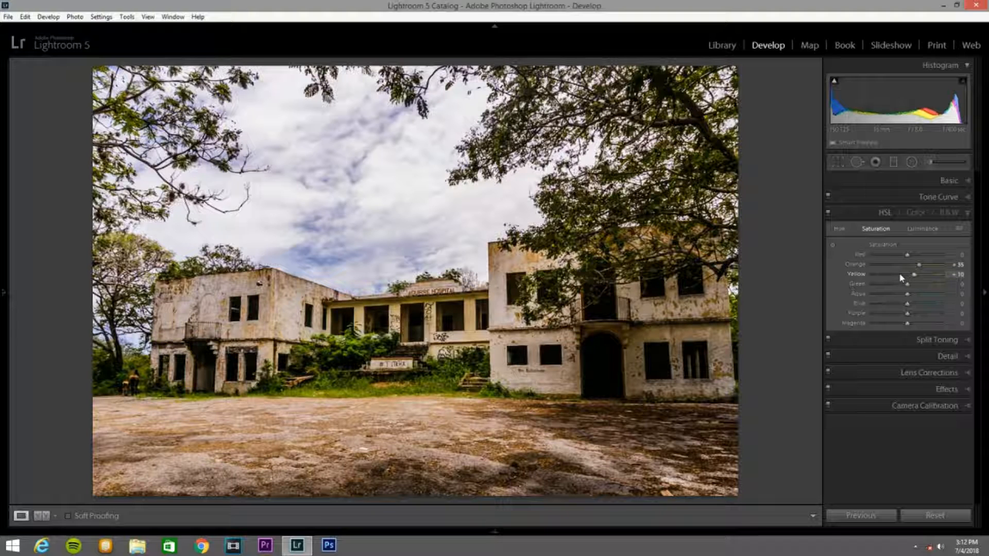
scroll(901, 279, "up", 1)
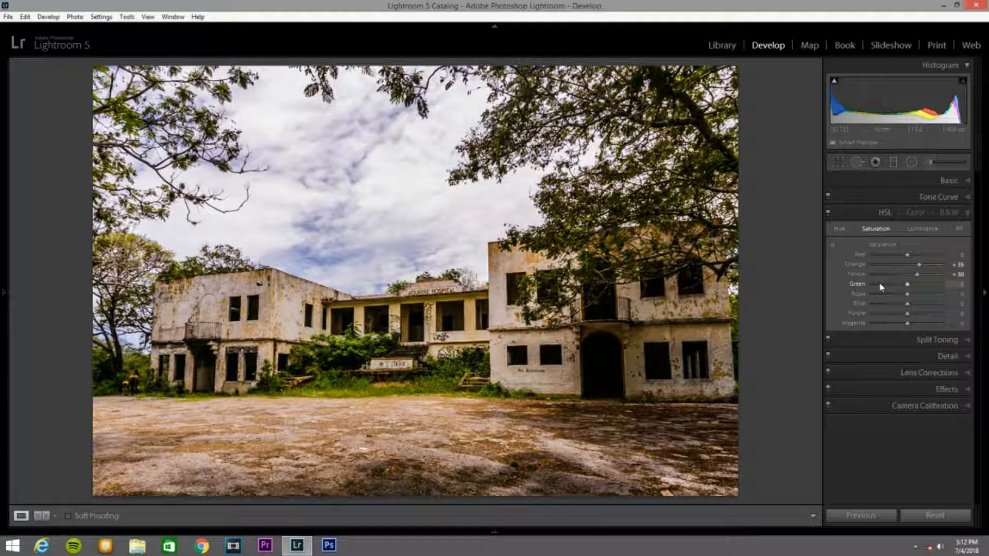
Reduce the Green saturation to -60
scroll(881, 287, "down", 5)
scroll(881, 287, "down", 1)
scroll(881, 287, "down", 4)
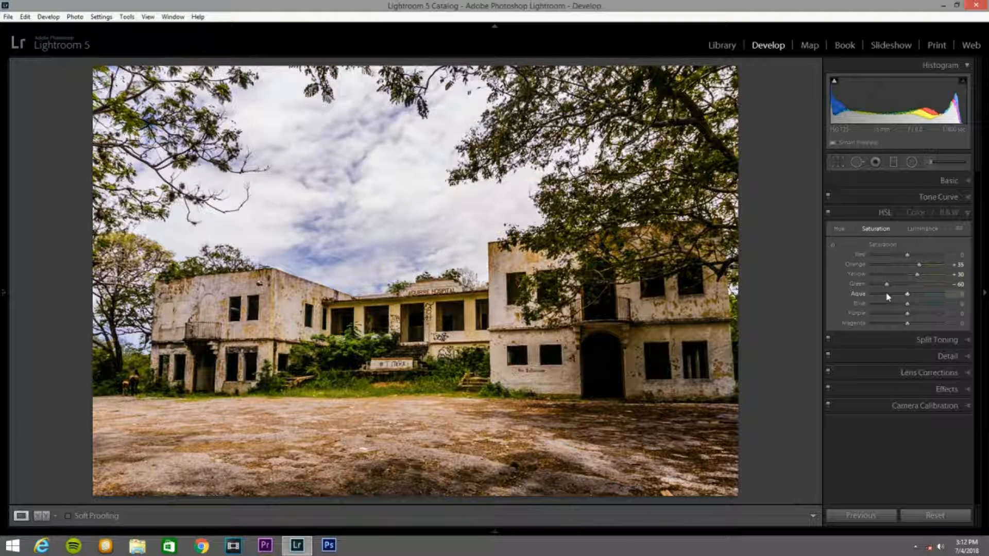
Reduce the Aqua saturation to -60 and the Blue saturation to -65
scroll(888, 297, "down", 6)
scroll(888, 296, "down", 3)
scroll(900, 308, "down", 6)
scroll(900, 309, "down", 2)
scroll(900, 308, "down", 4)
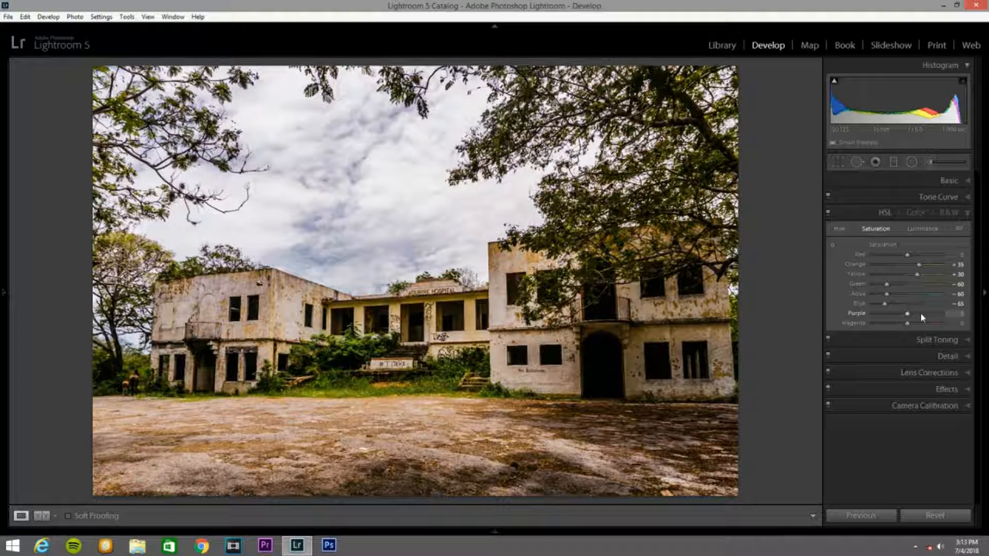
Reduce the Purple saturation to -55 and lower the Magenta saturation
scroll(922, 317, "down", 5)
scroll(922, 317, "down", 5)
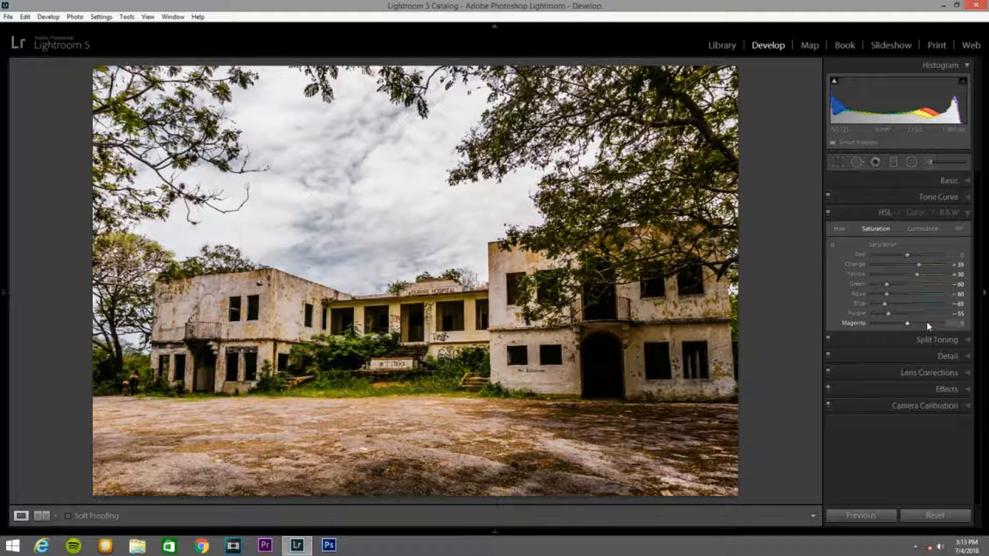
scroll(927, 325, "down", 1)
In the HSL luminance adjustments, set Red, Orange, Green and Aqua to +100 and Yellow to -5
left_click(926, 233)
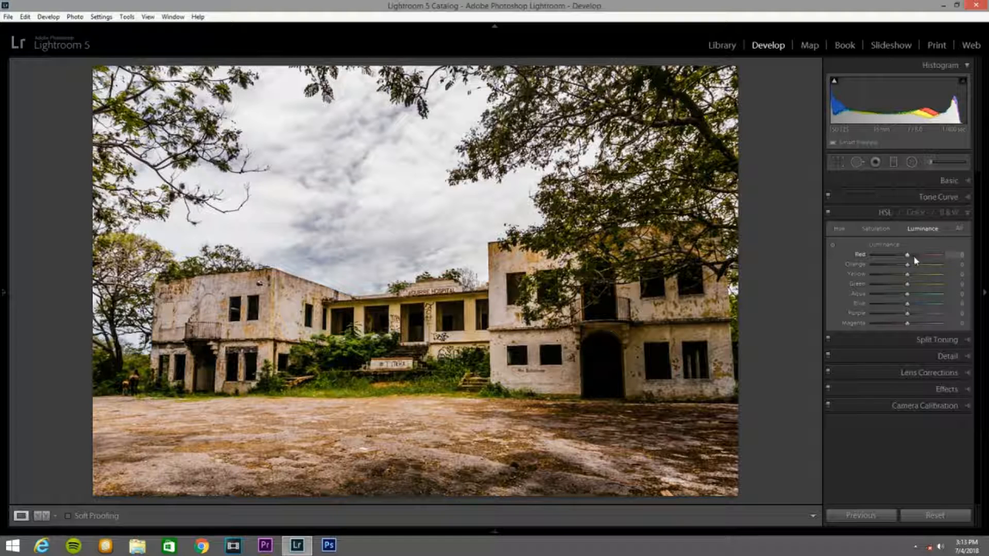
left_click_drag(914, 256, 950, 267)
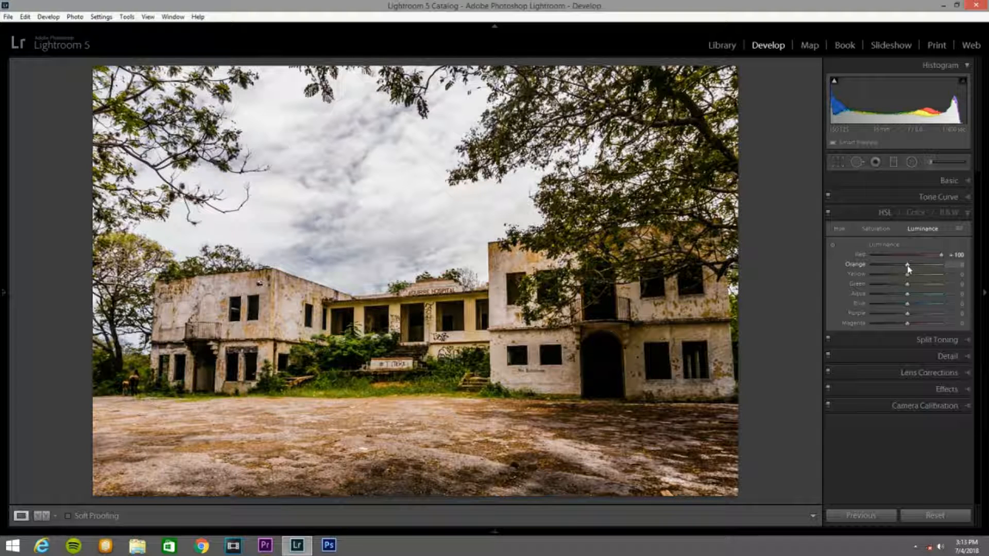
left_click_drag(909, 268, 942, 269)
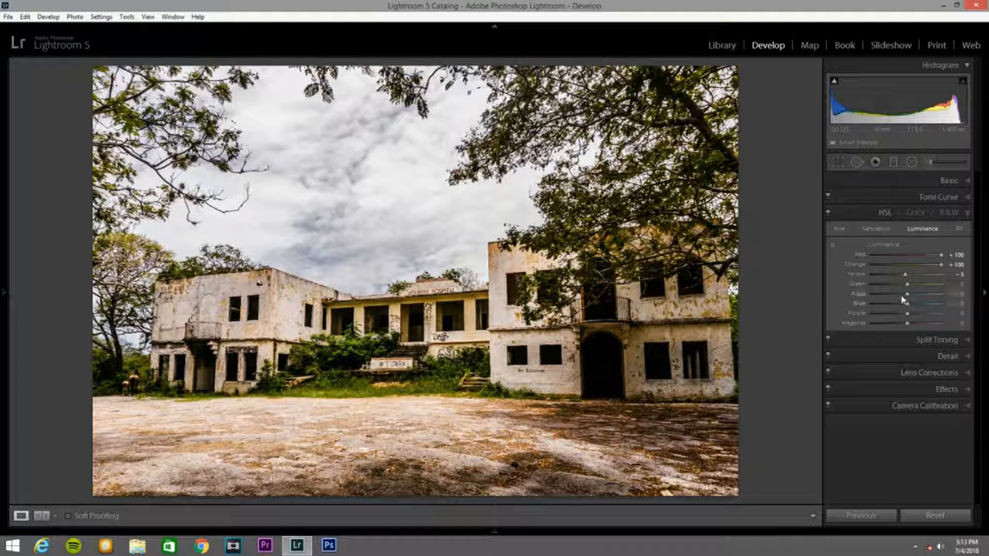
left_click_drag(907, 284, 963, 284)
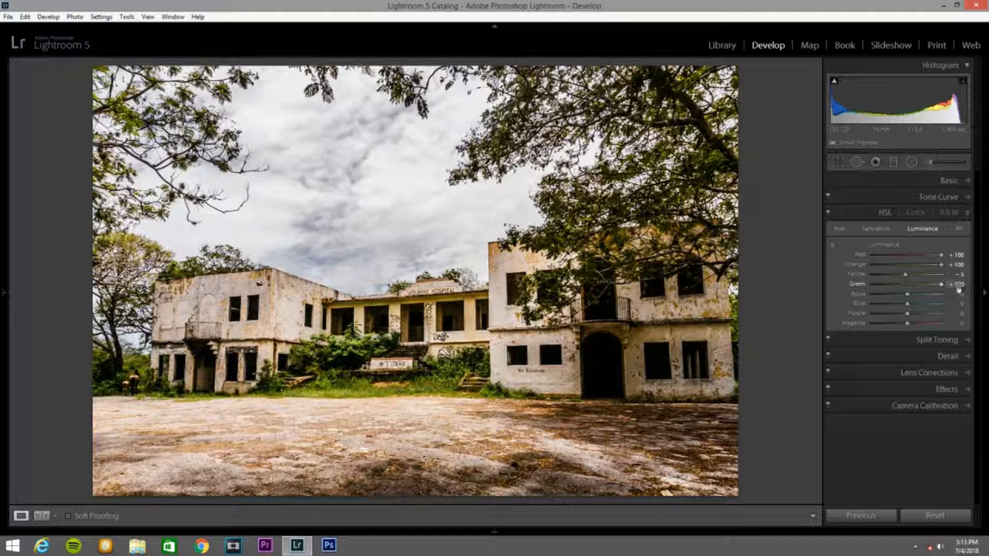
left_click_drag(911, 295, 951, 296)
Reduce the Blue luminance to -50
key("Down")
key("Down")
key("Down")
key("Down")
key("Down")
key("Down")
key("Down")
key("Down")
key("Down")
key("Down")
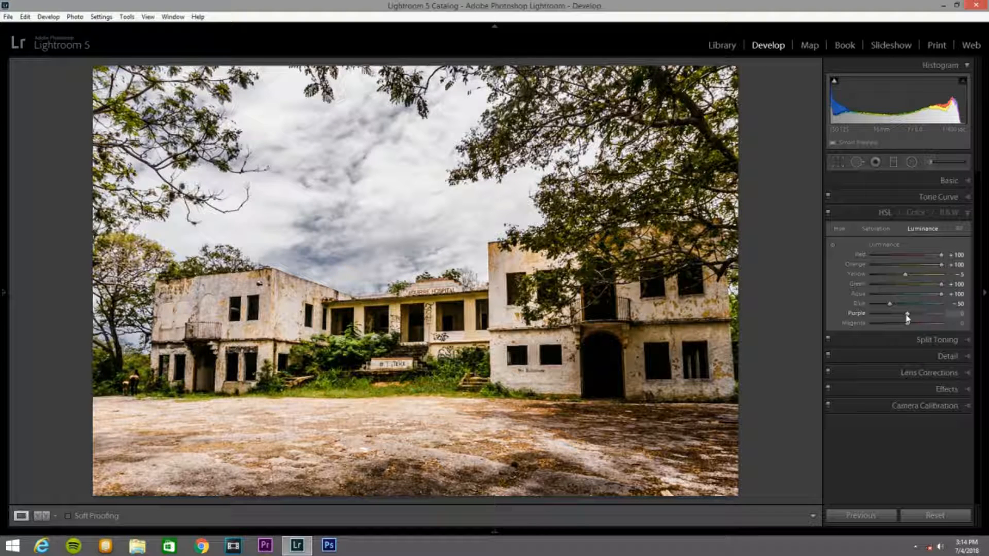
Reduce the Purple luminance to -50
key("Down")
key("Down")
key("Down")
key("Down")
key("Down")
key("Down")
key("Down")
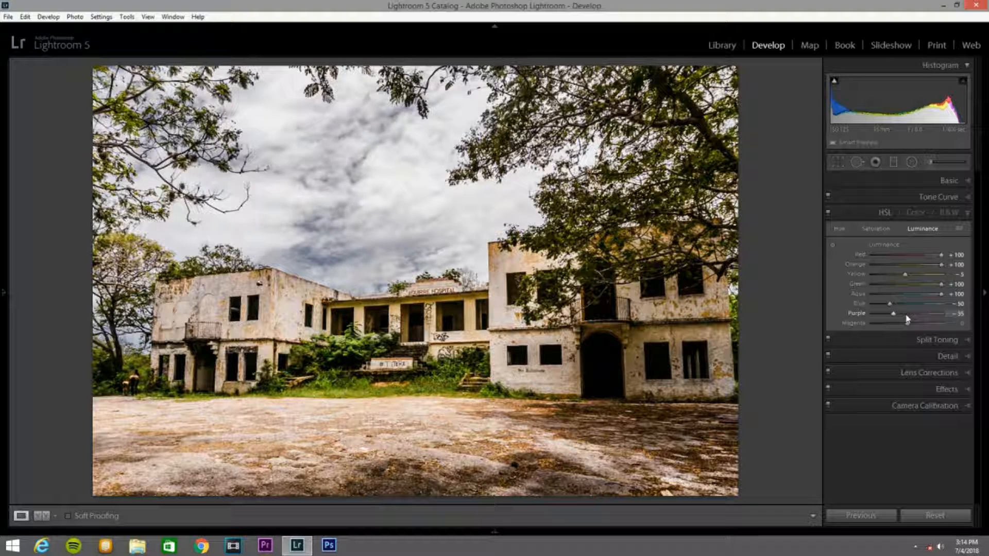
key("Down")
key("Down")
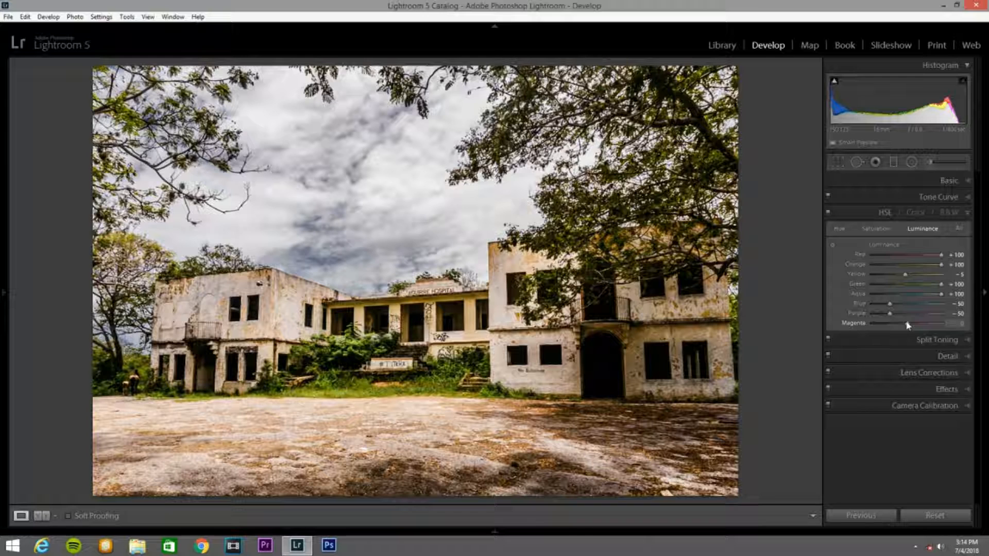
Raise the Magenta luminance
key("Up")
key("Up")
key("Up")
key("Up")
key("shift+Up")
key("shift+Up")
key("shift+Up")
key("shift+Up")
Lower the Yellow hue so the foliage shifts toward orange, and close the HSL adjustments
left_click(839, 230)
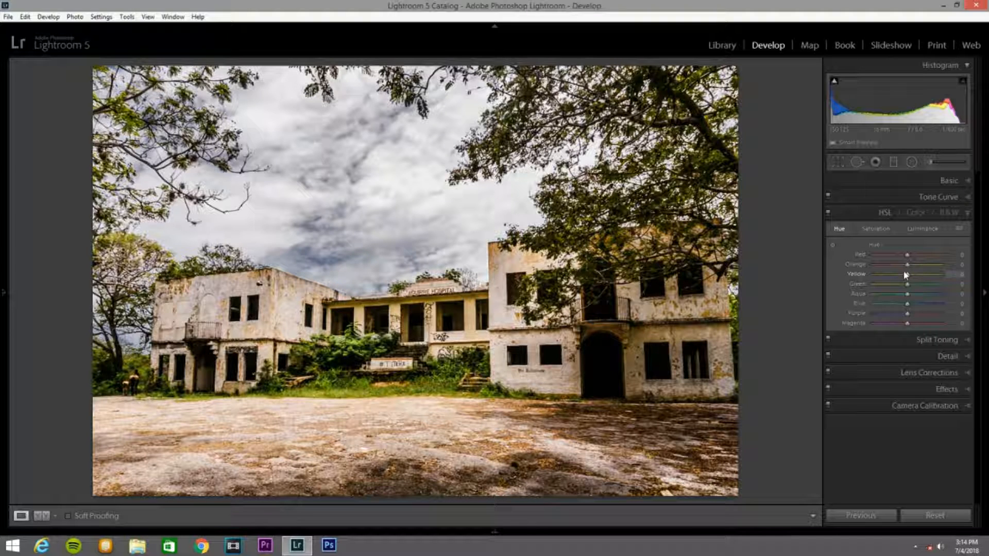
scroll(906, 275, "down", 2)
scroll(905, 275, "down", 3)
key("Down")
left_click(968, 213)
Darken the photo's edges with a post-crop vignette, setting its amount to -21
left_click(963, 264)
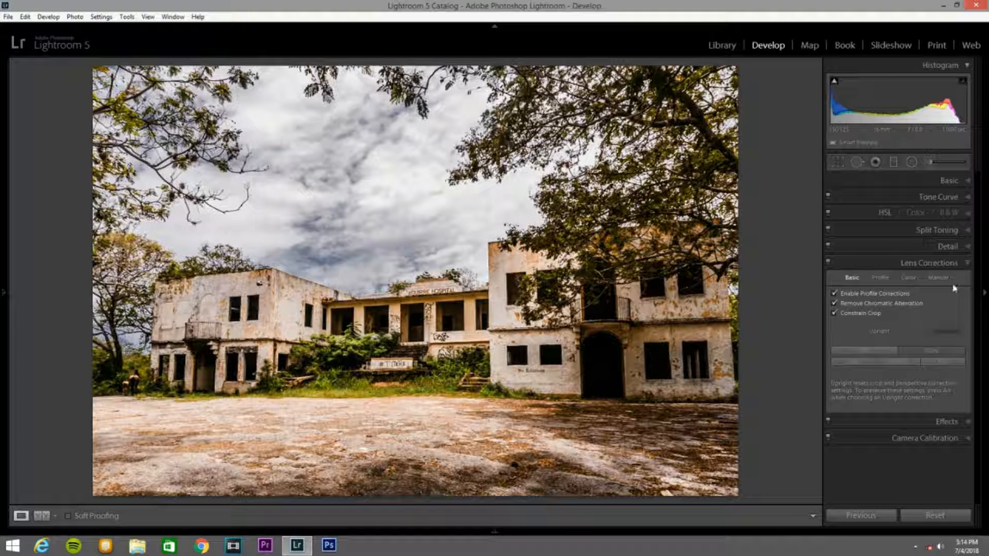
left_click(962, 422)
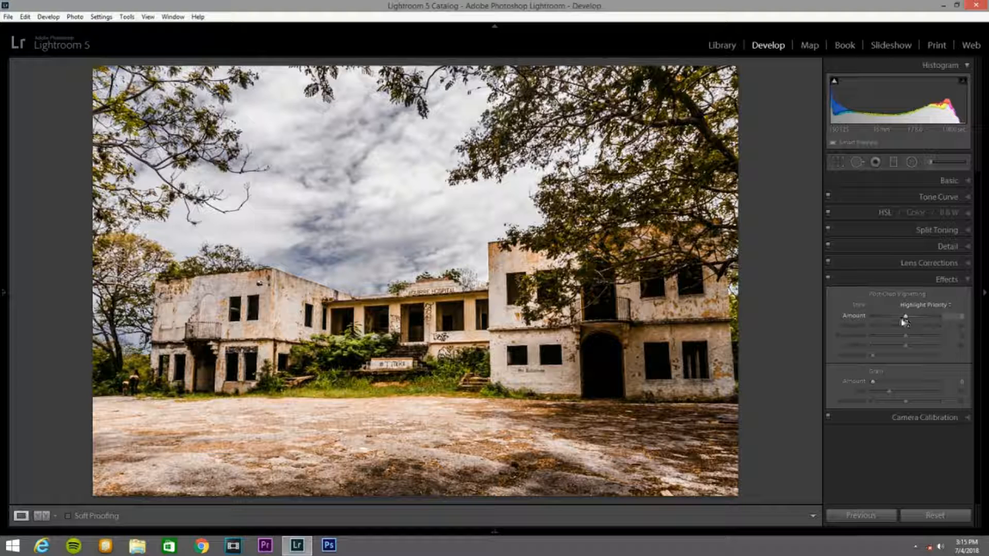
left_click_drag(906, 320, 900, 322)
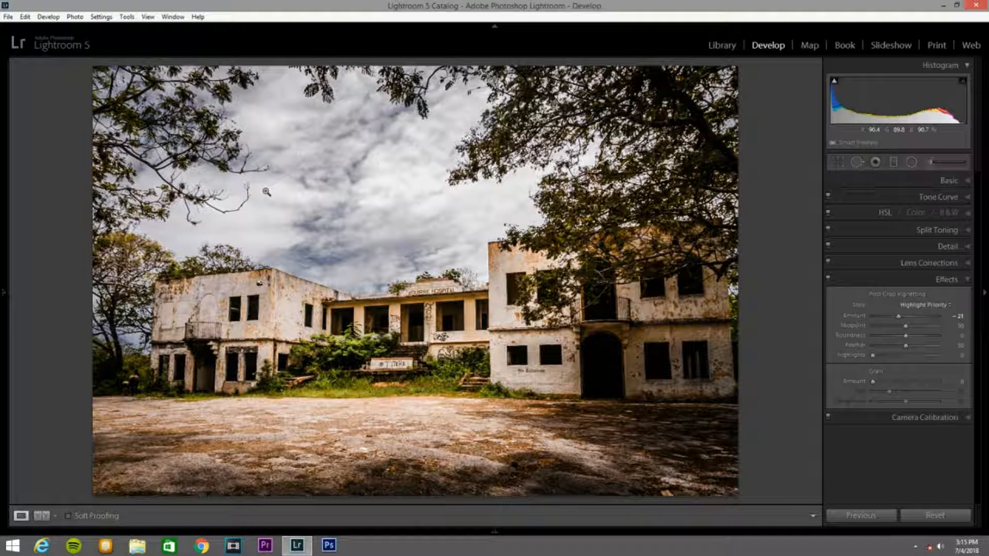
left_click(966, 279)
Set up an adjustment brush with the Shadows effect and an exposure of 0.16
left_click(928, 162)
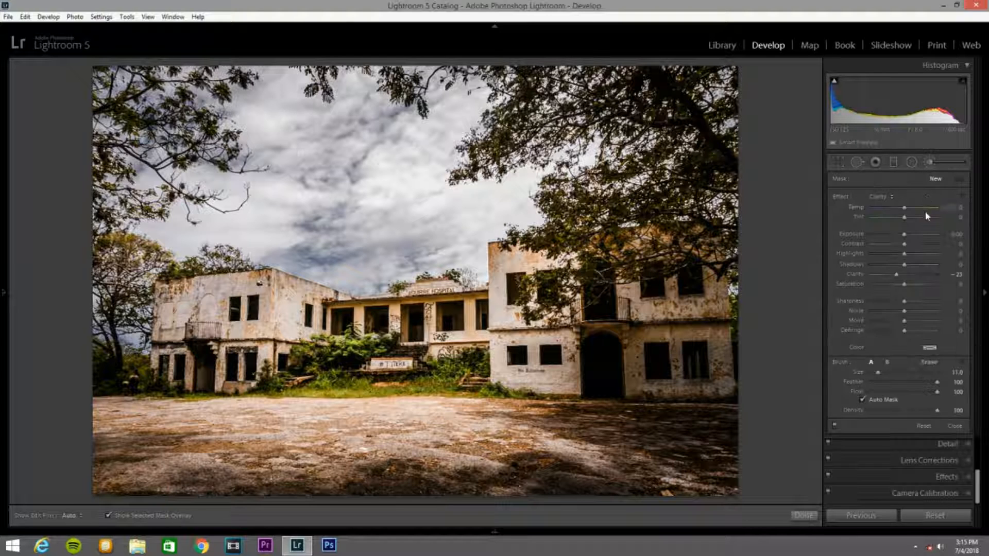
left_click(892, 197)
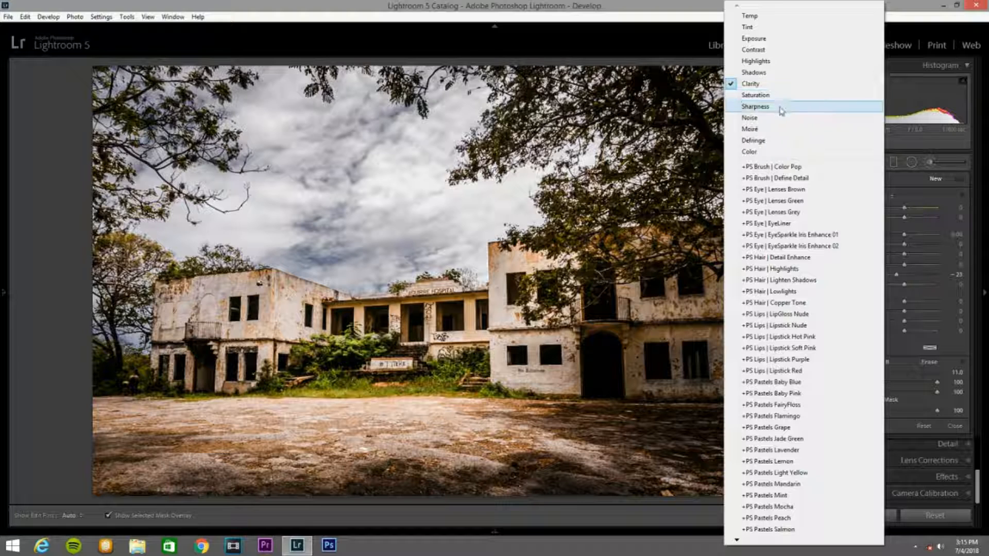
left_click(770, 72)
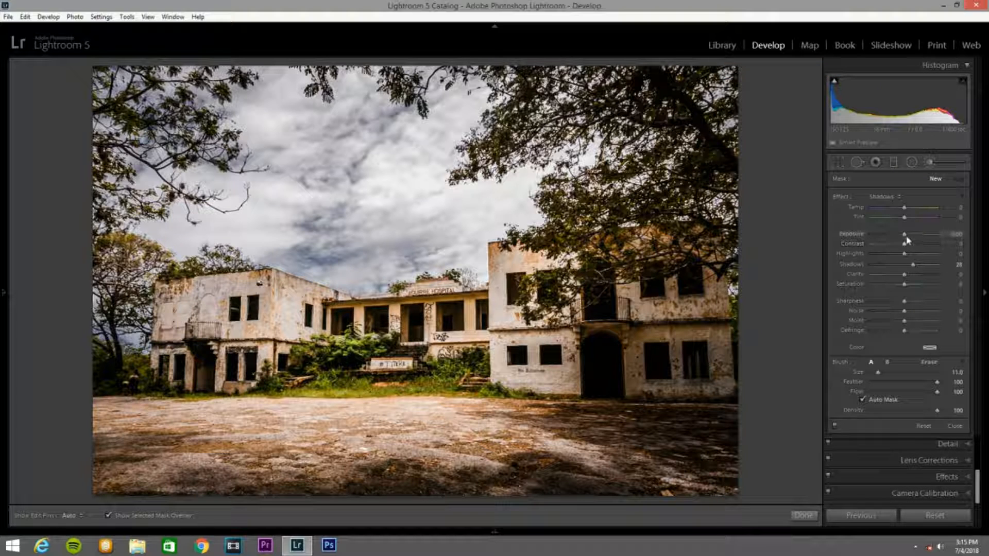
left_click_drag(907, 238, 909, 238)
Brush the shadow lift over the arched doorway, the central entrance and the left building's facade, and close the brush
mouse_move(612, 353)
left_mouse_down()
mouse_move(601, 353)
mouse_move(610, 374)
left_mouse_up()
mouse_move(610, 351)
left_mouse_down()
mouse_move(612, 314)
mouse_move(676, 277)
mouse_move(678, 166)
mouse_move(648, 120)
mouse_move(658, 96)
mouse_move(750, 194)
mouse_move(751, 160)
mouse_move(706, 152)
mouse_move(645, 198)
mouse_move(598, 212)
mouse_move(617, 380)
mouse_move(609, 374)
mouse_move(680, 375)
mouse_move(628, 423)
left_mouse_up()
mouse_move(408, 356)
left_mouse_down()
mouse_move(414, 329)
mouse_move(407, 361)
left_mouse_up()
mouse_move(220, 377)
left_mouse_down()
mouse_move(172, 371)
mouse_move(239, 364)
mouse_move(236, 310)
mouse_move(254, 310)
left_mouse_up()
left_click(932, 160)
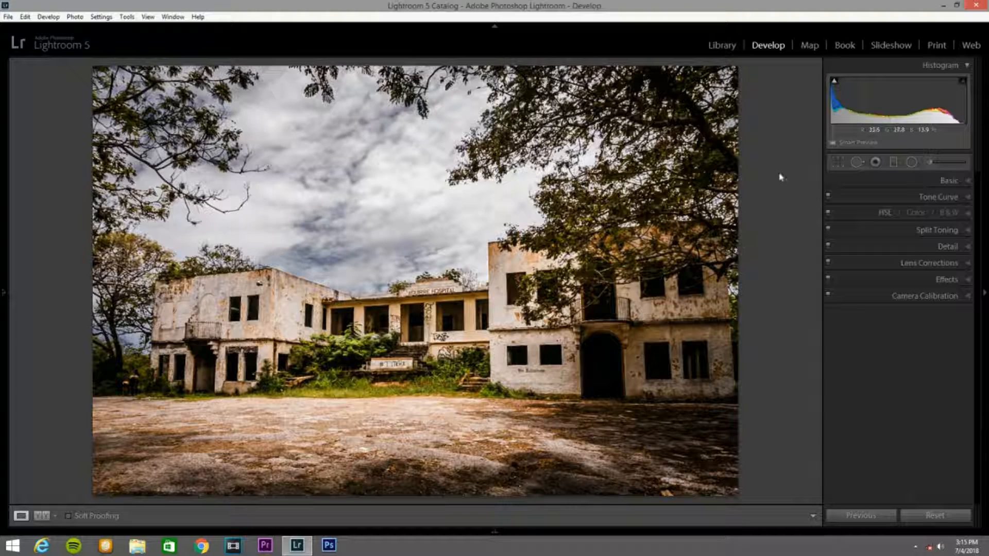
Crop the photo tighter, trimming strips of sky and foreground and narrow margins from both sides
left_click(838, 162)
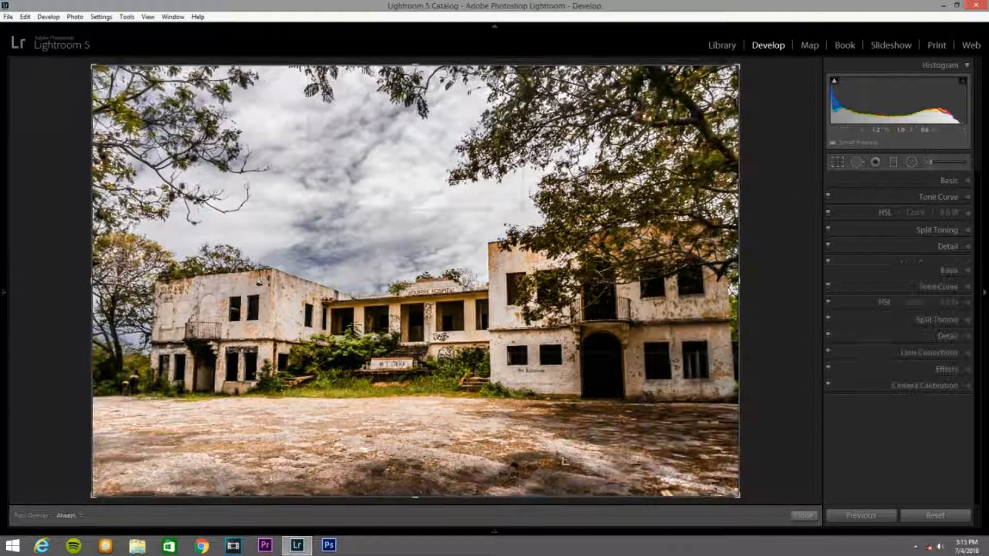
left_click_drag(427, 65, 425, 97)
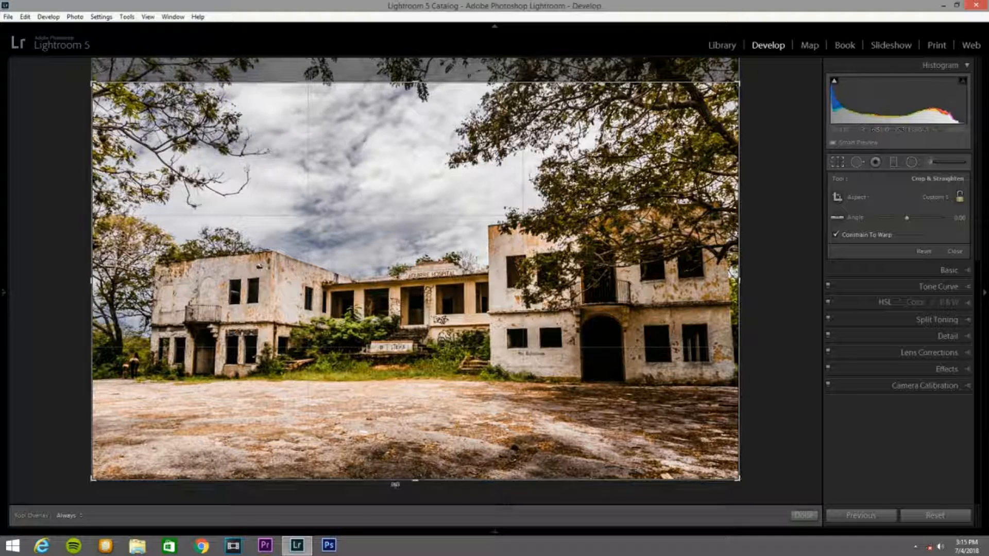
left_click_drag(397, 482, 396, 454)
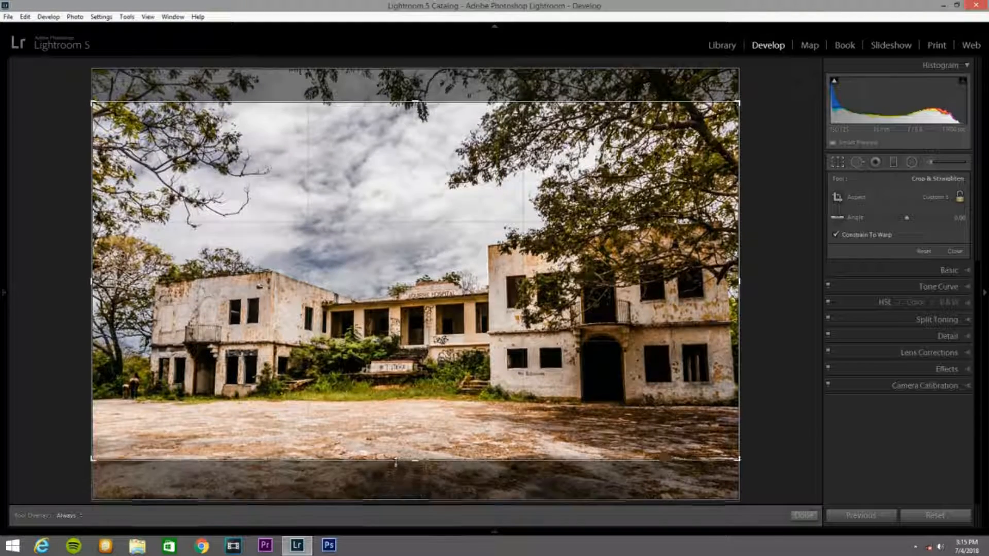
mouse_move(97, 353)
left_mouse_down()
mouse_move(122, 352)
mouse_move(103, 350)
left_mouse_up()
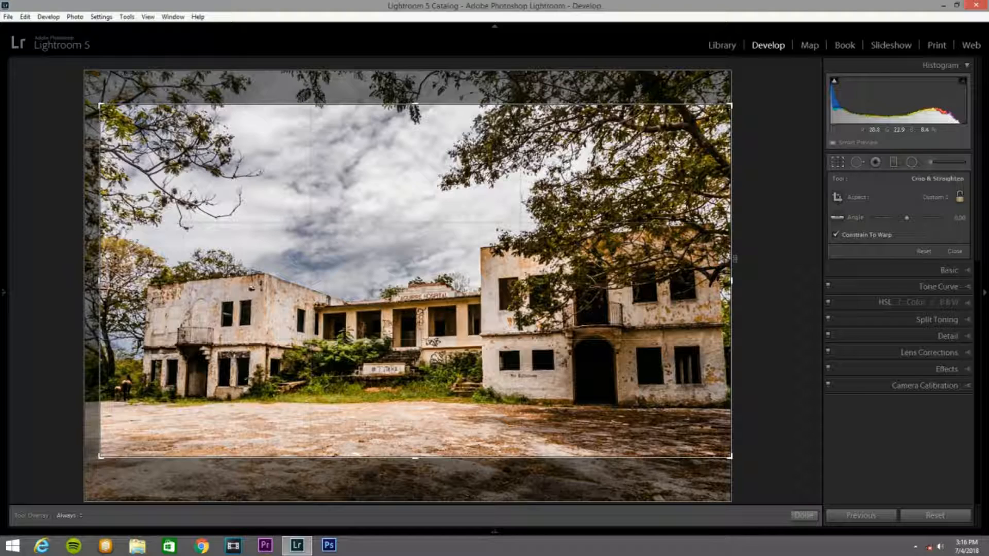
left_click_drag(731, 299, 721, 298)
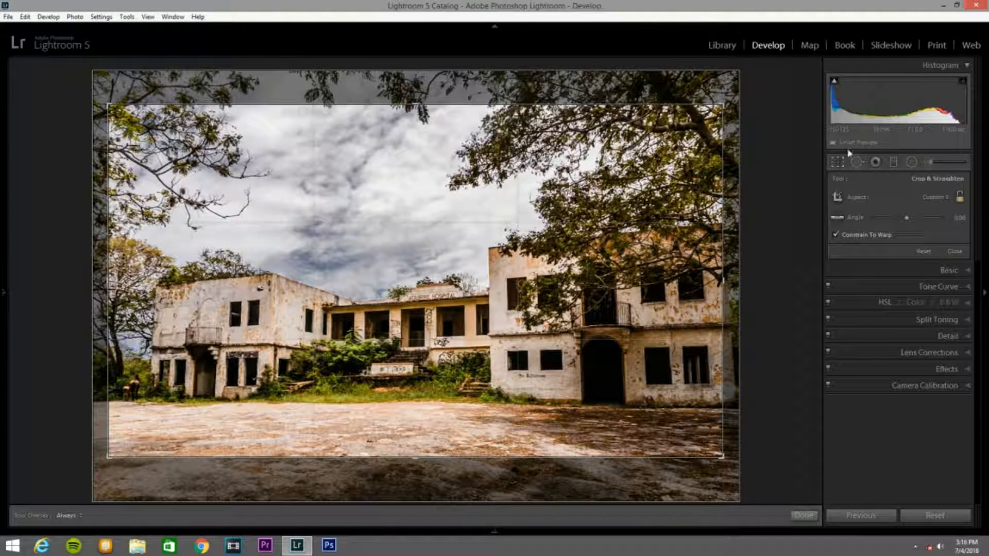
left_click(841, 162)
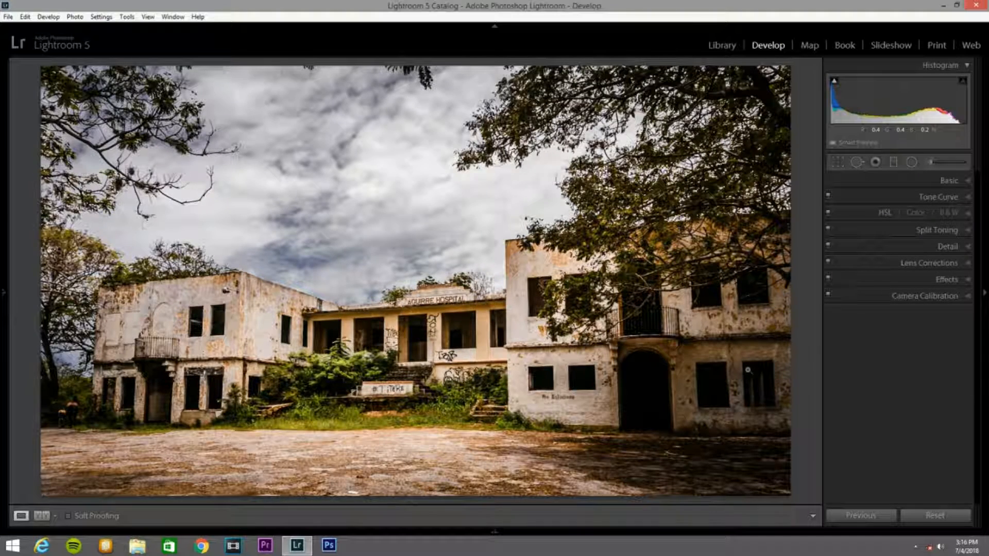
Compare the cropped photo before and after editing, and return to the single view
key("y")
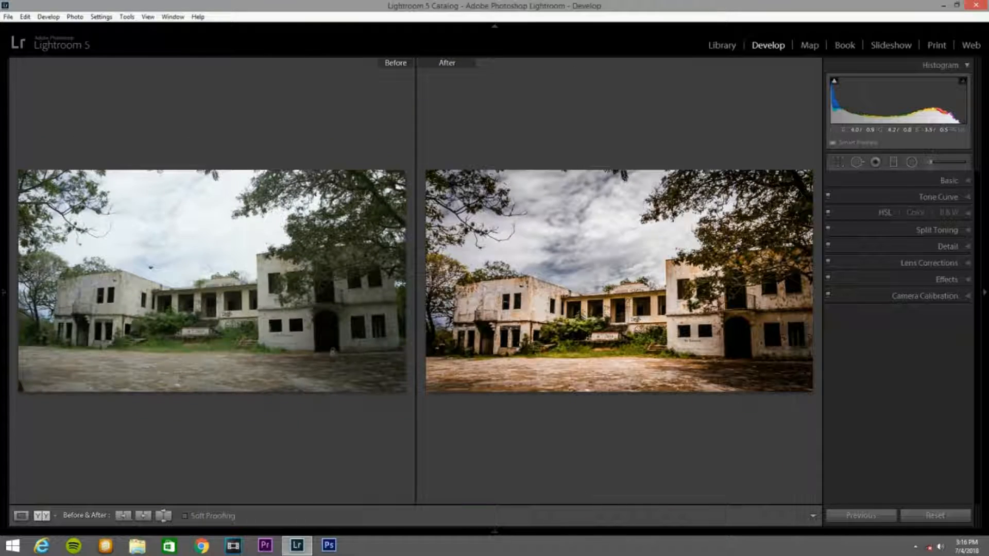
key("y")
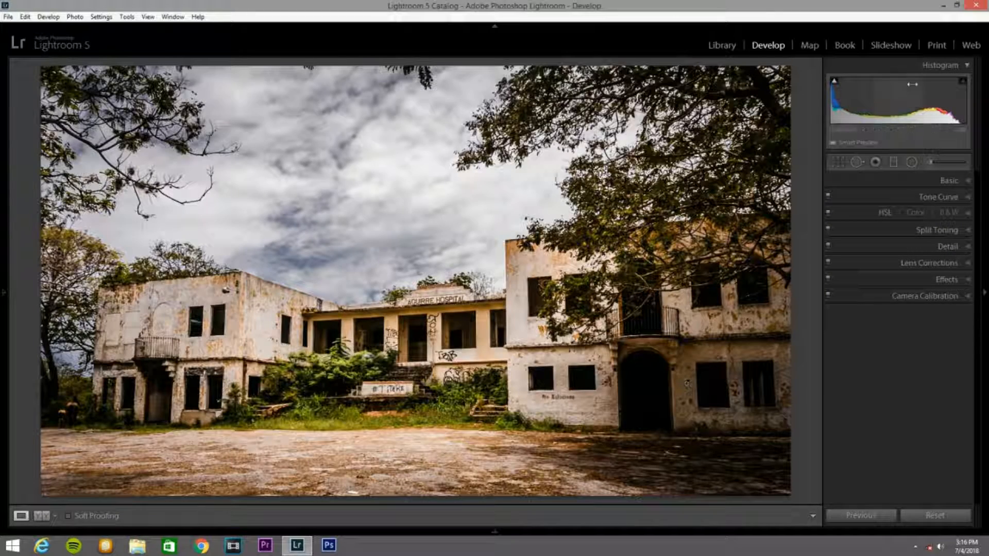
Darken the darker clouds above the building with a new adjustment brush using the Exposure effect at -0.24
left_click(934, 163)
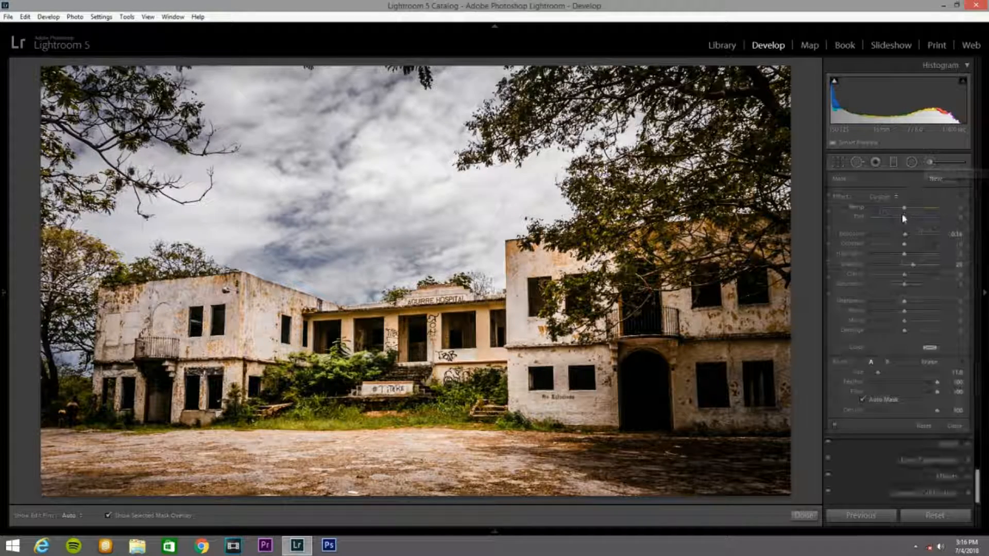
left_click(895, 196)
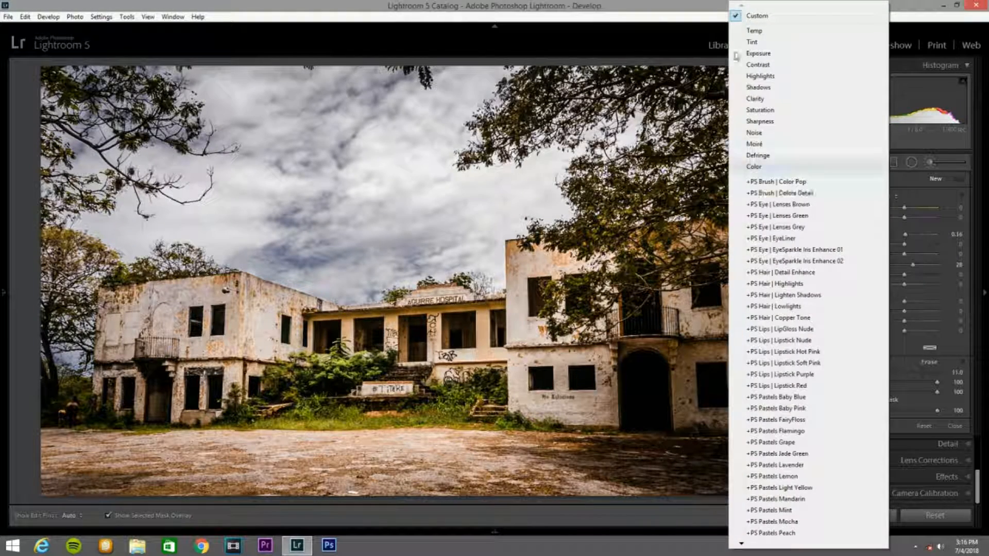
left_click(766, 54)
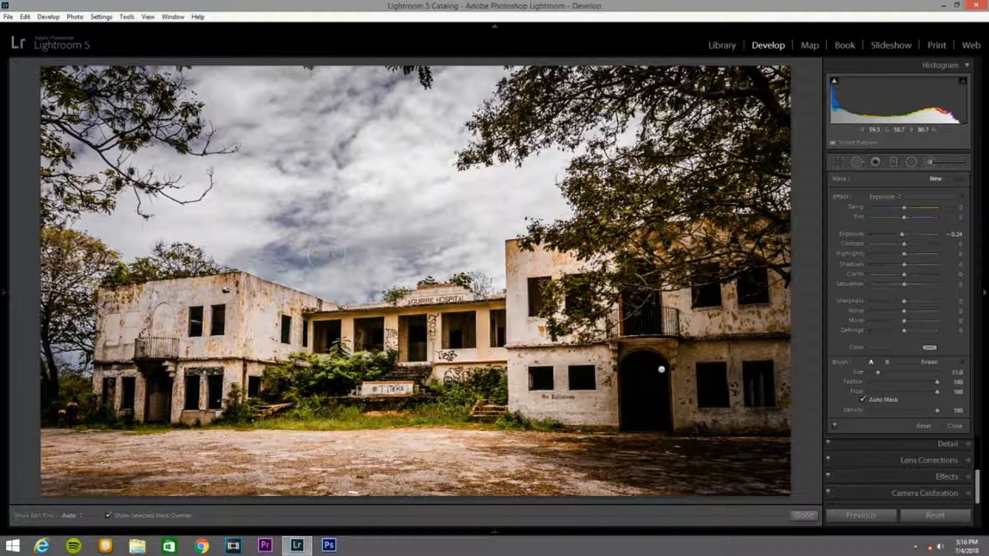
left_click(312, 248)
left_click_drag(291, 248, 364, 90)
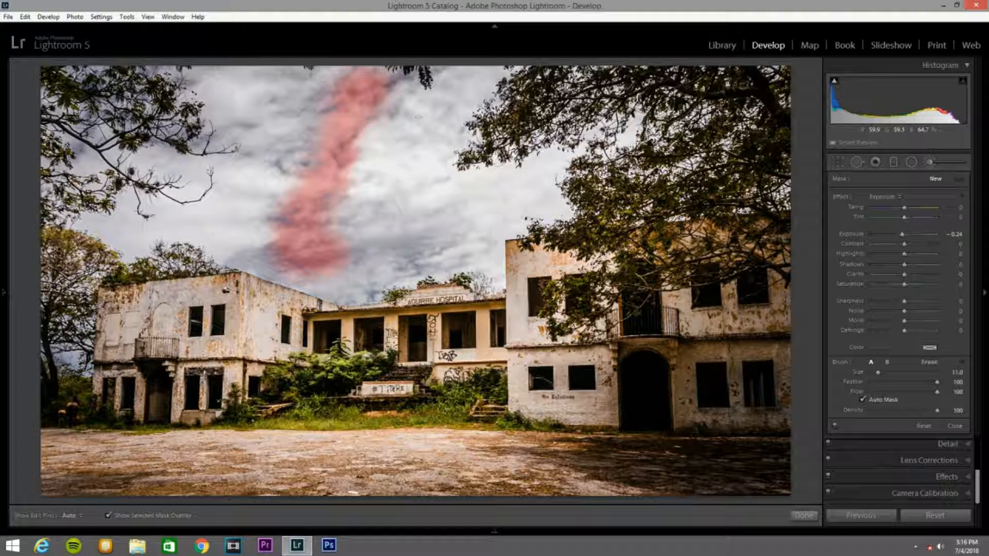
left_click(412, 260)
left_click_drag(415, 257, 436, 250)
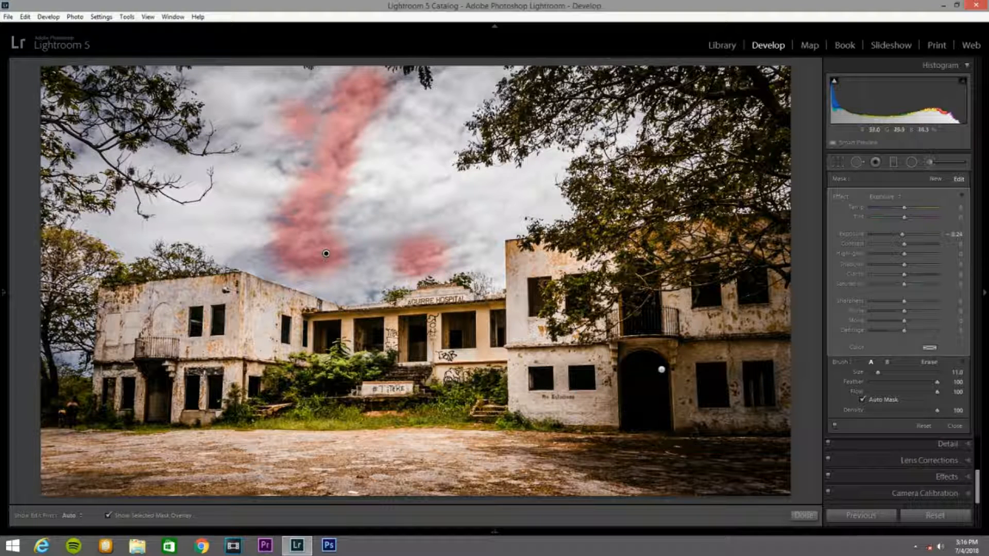
Turn off the mask overlay, toggle the edit pins to check the brushed sky, and close the adjustment brush
key("o")
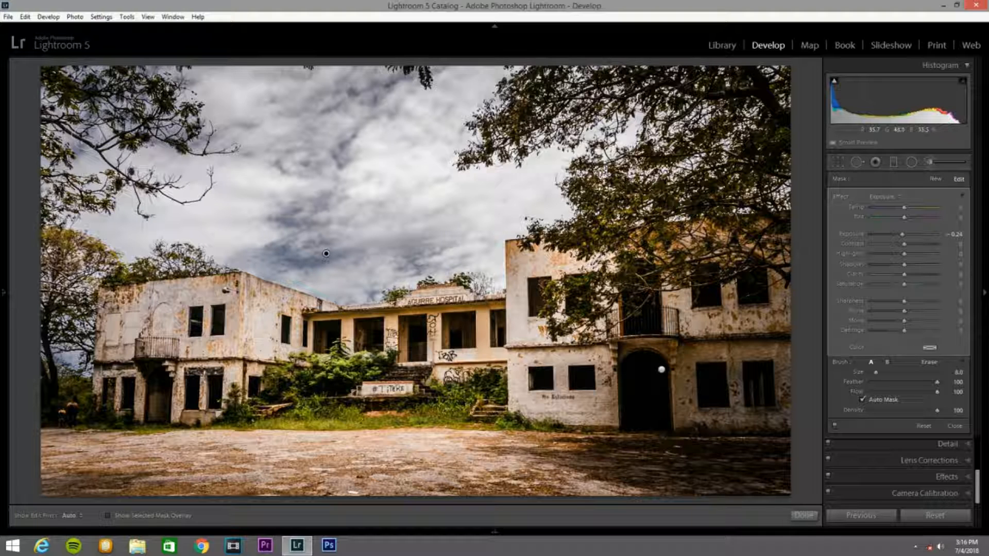
scroll(326, 253, "down", 3)
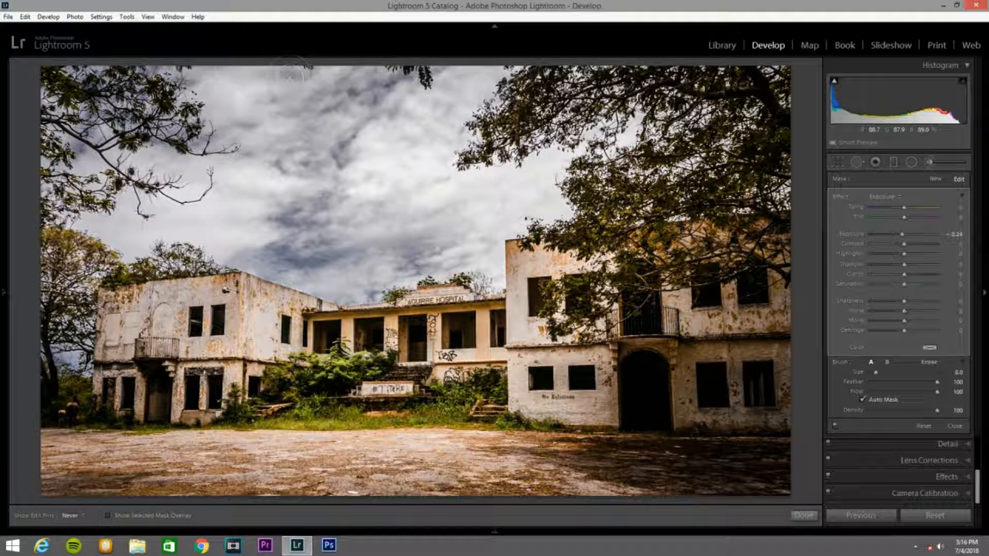
key("h")
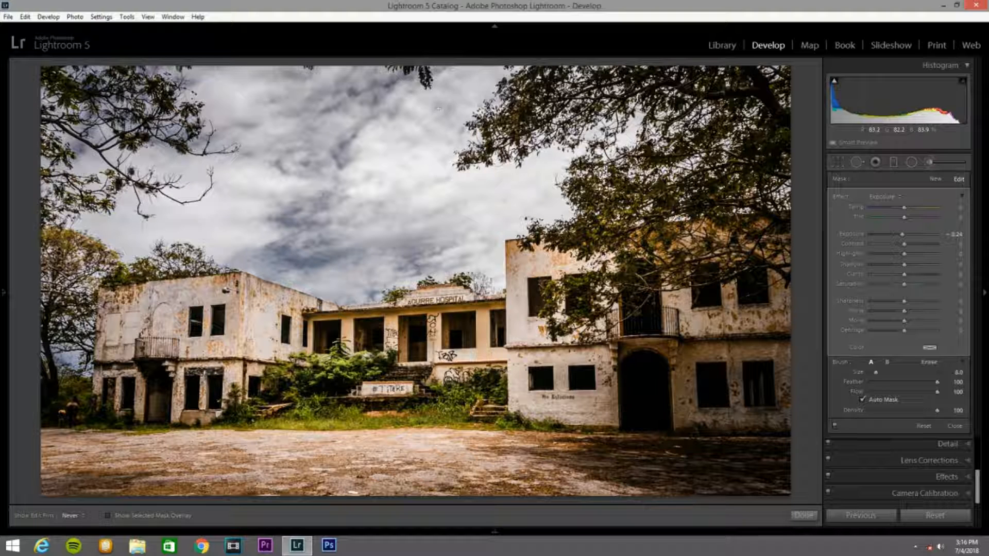
key("h")
key("h")
key("h")
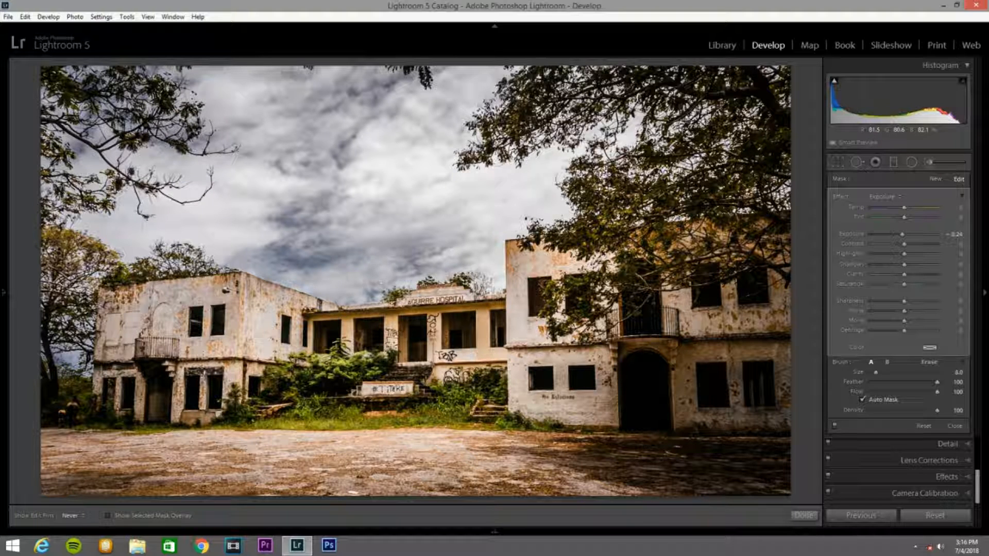
left_click(661, 369)
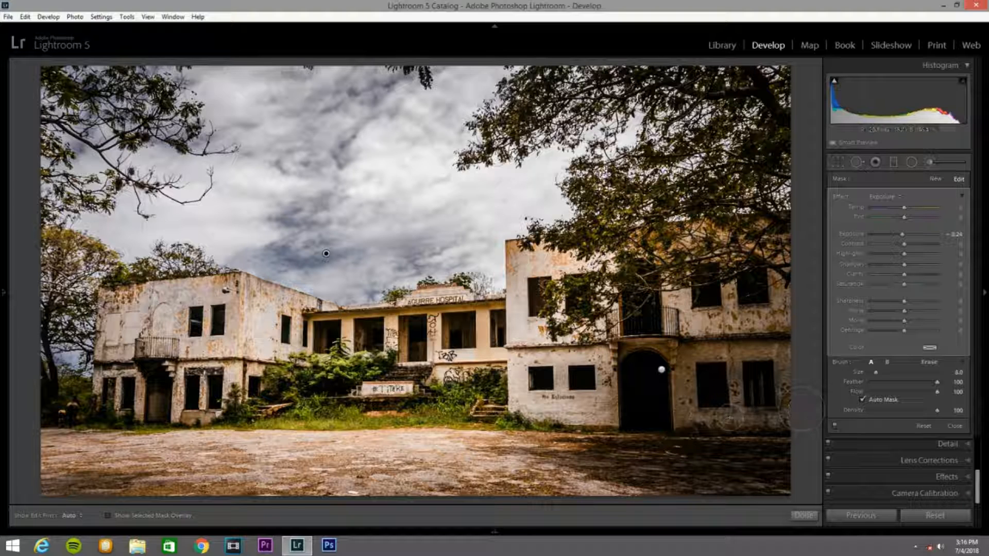
left_click(930, 163)
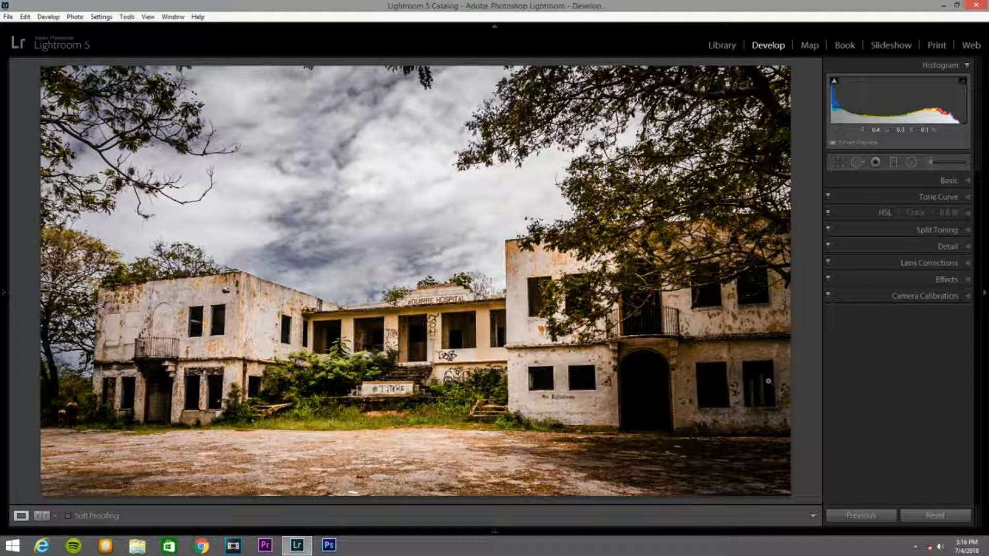
Compare the finished edit with the original side by side, with the surrounding interface dimmed
key("y")
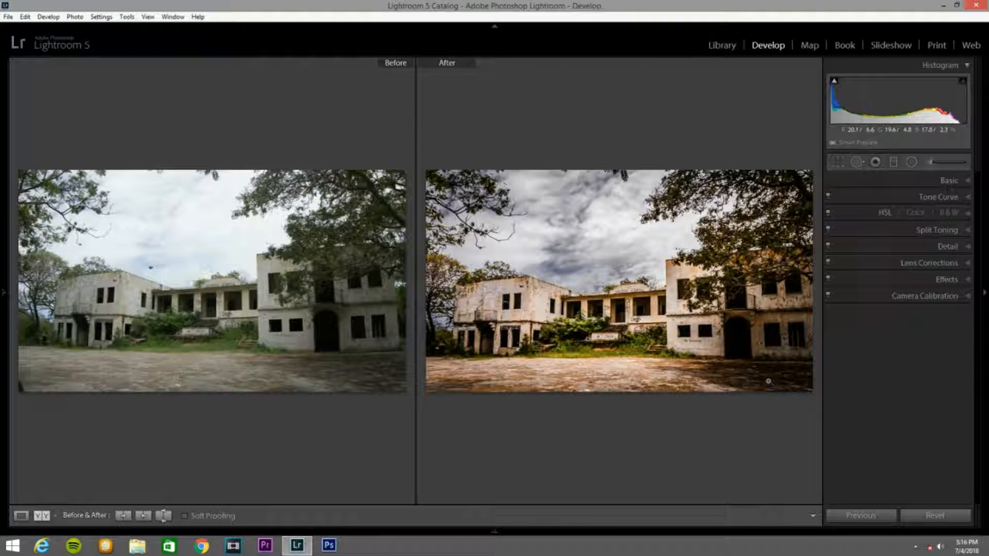
key("l")
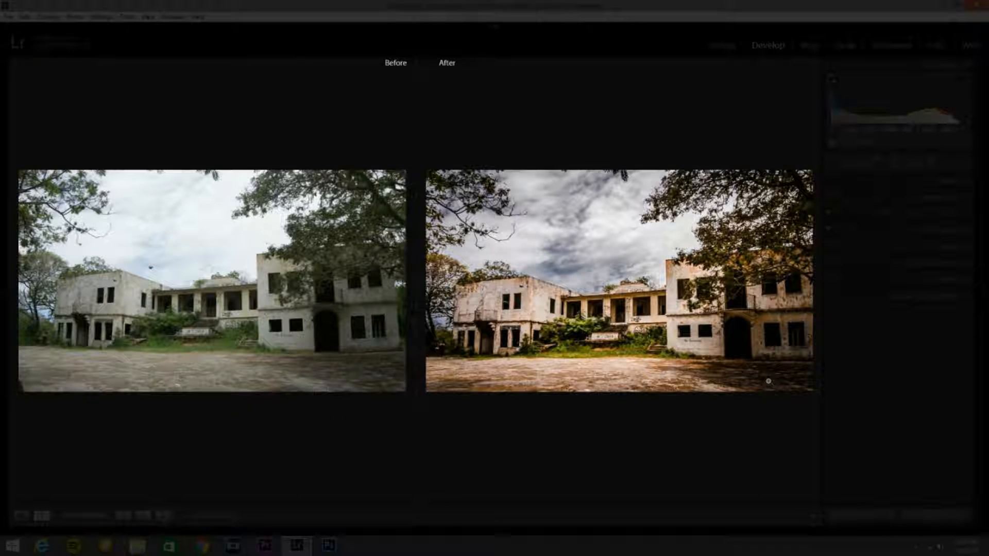